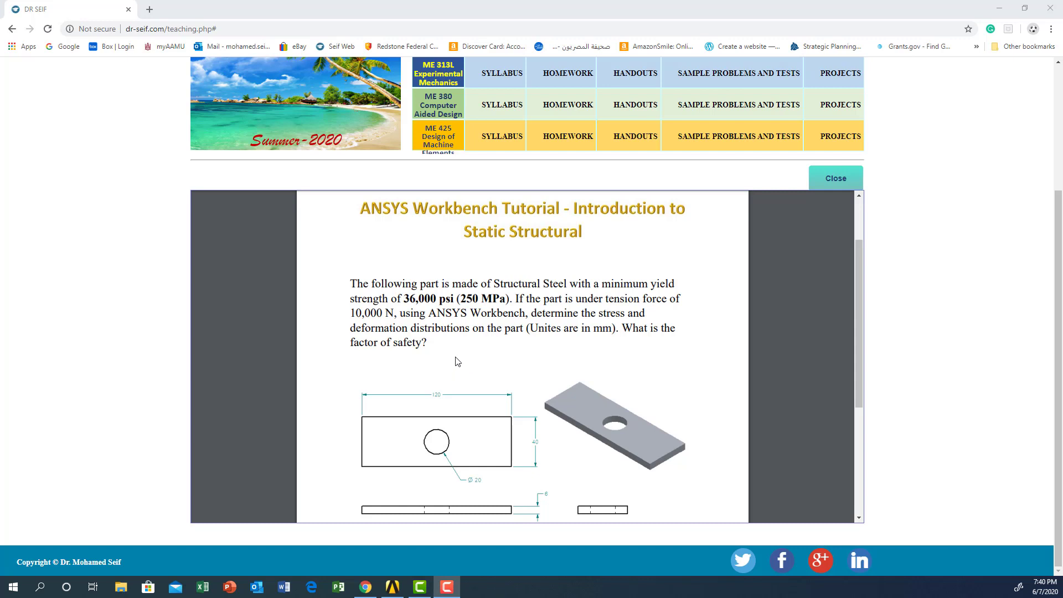
# Step: Review the HW3 plate-with-hole assignment PDF, then switch to ANSYS Workbench
pyautogui.moveTo(386, 264)
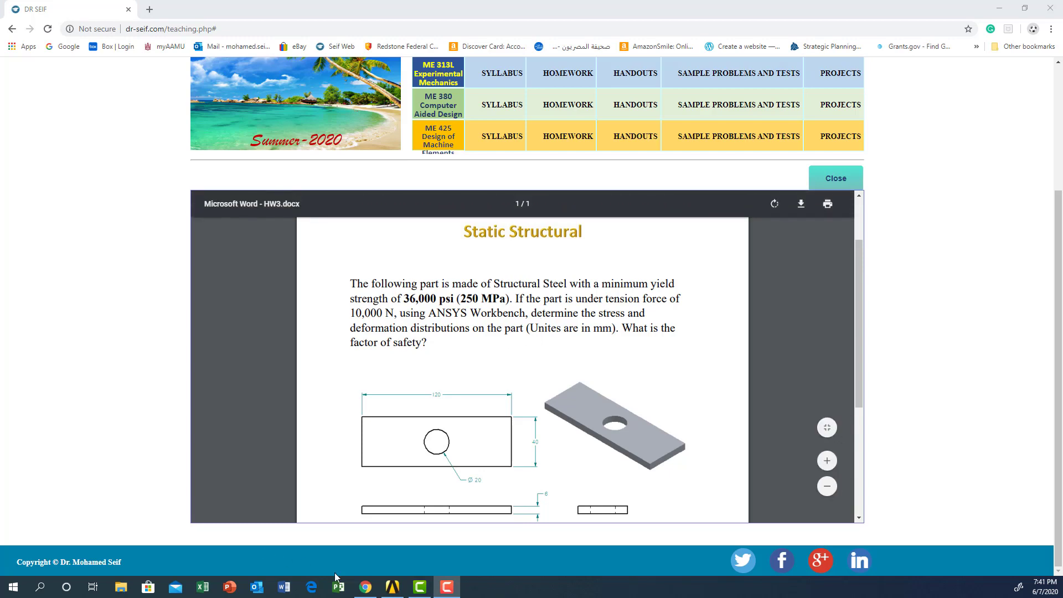
pyautogui.click(392, 586)
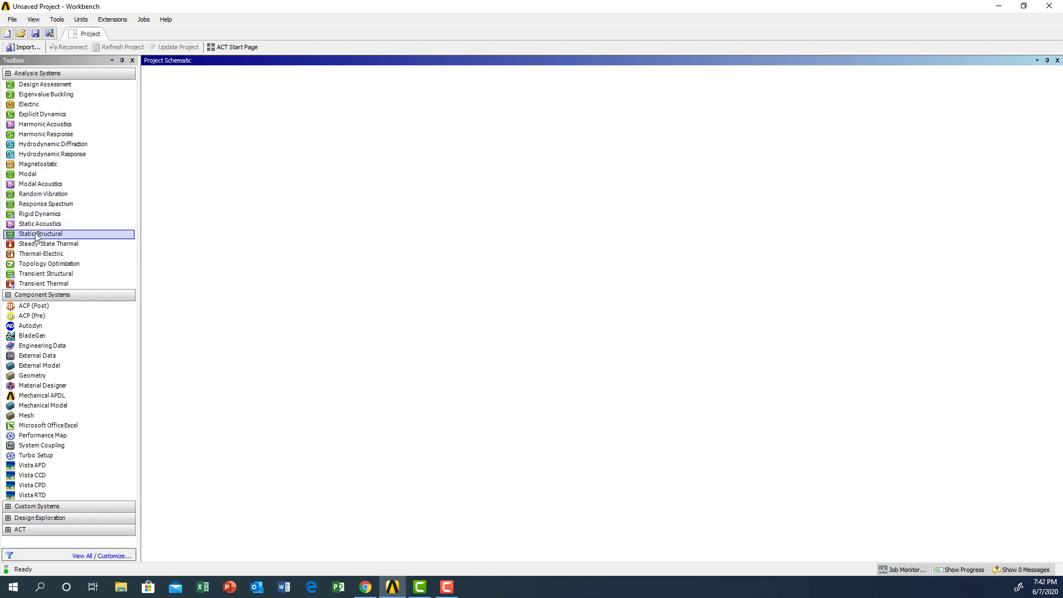
# Step: Drag a Static Structural system from Analysis Systems into the Project Schematic
pyautogui.moveTo(36, 235); pyautogui.dragTo(212, 117)
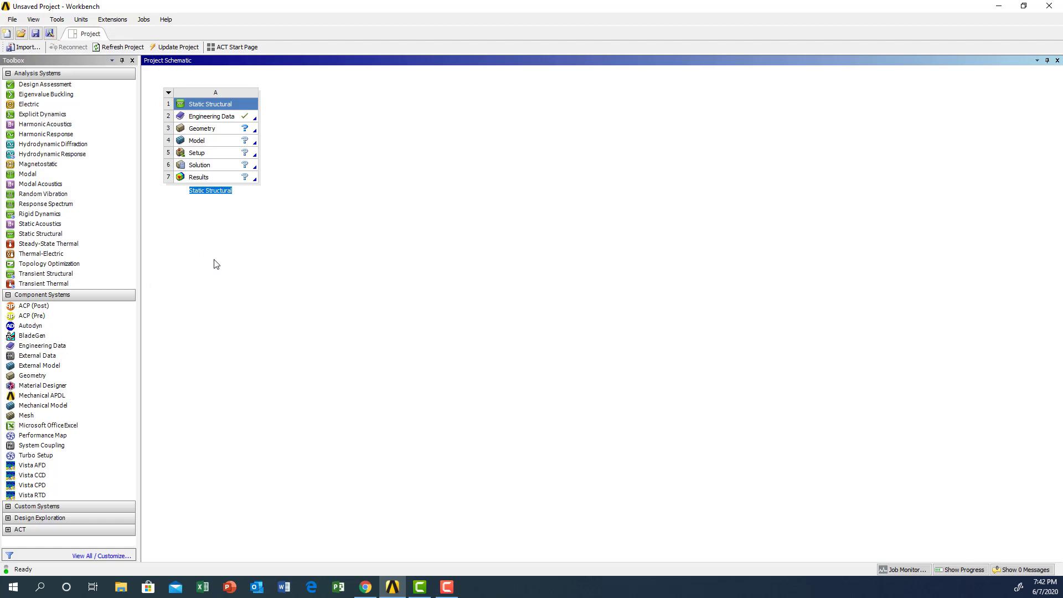
# Step: Name the analysis system 'Lab 1. Into to ANSYS Workbench'
pyautogui.write('L')
pyautogui.write('ab 1. Into to ANSYS Workbench')
pyautogui.press('Return')
# Step: Add Aluminum Alloy, Stainless Steel and Titanium Alloy from General Materials, then close Engineering Data
pyautogui.doubleClick(206, 117)
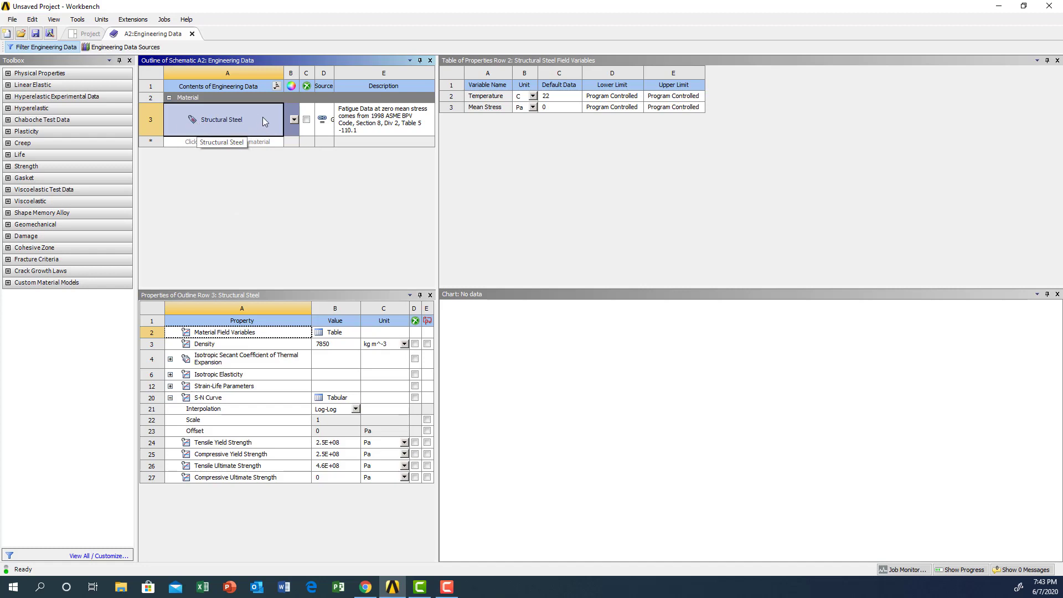
pyautogui.click(95, 49)
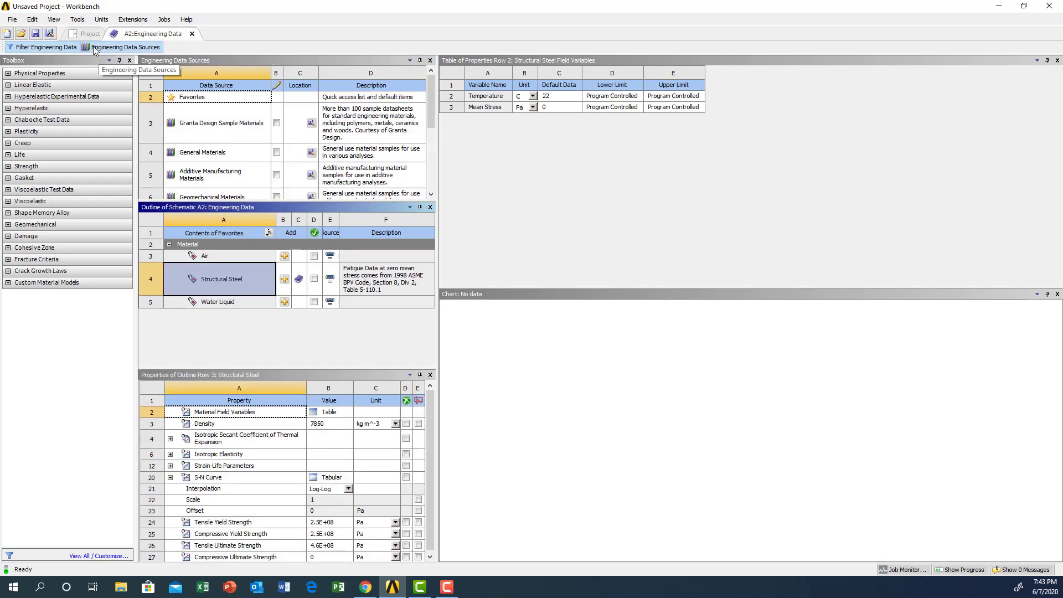
pyautogui.click(201, 153)
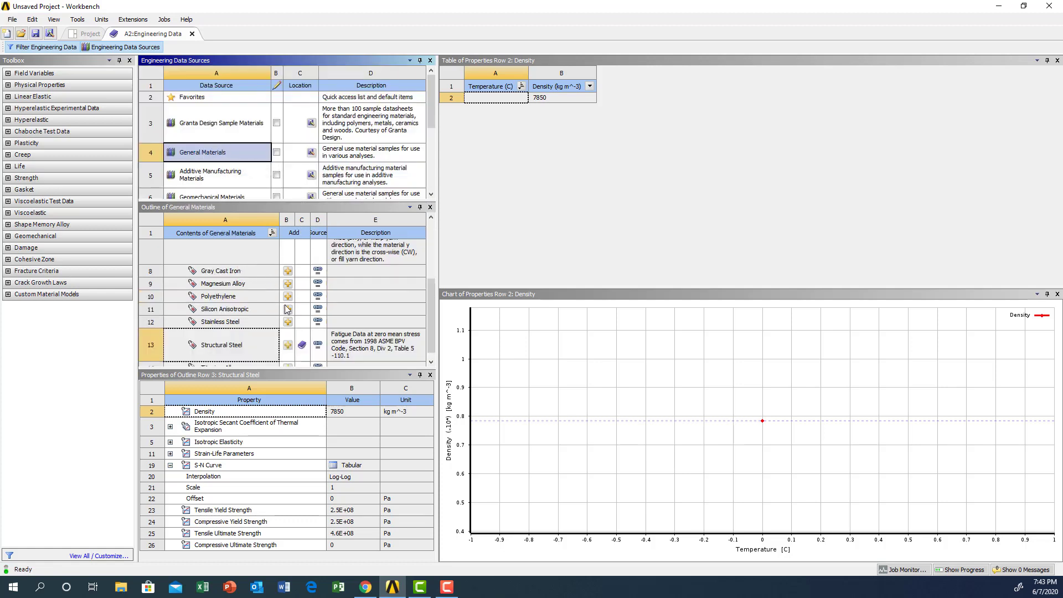
pyautogui.scroll(3, 247, 318)
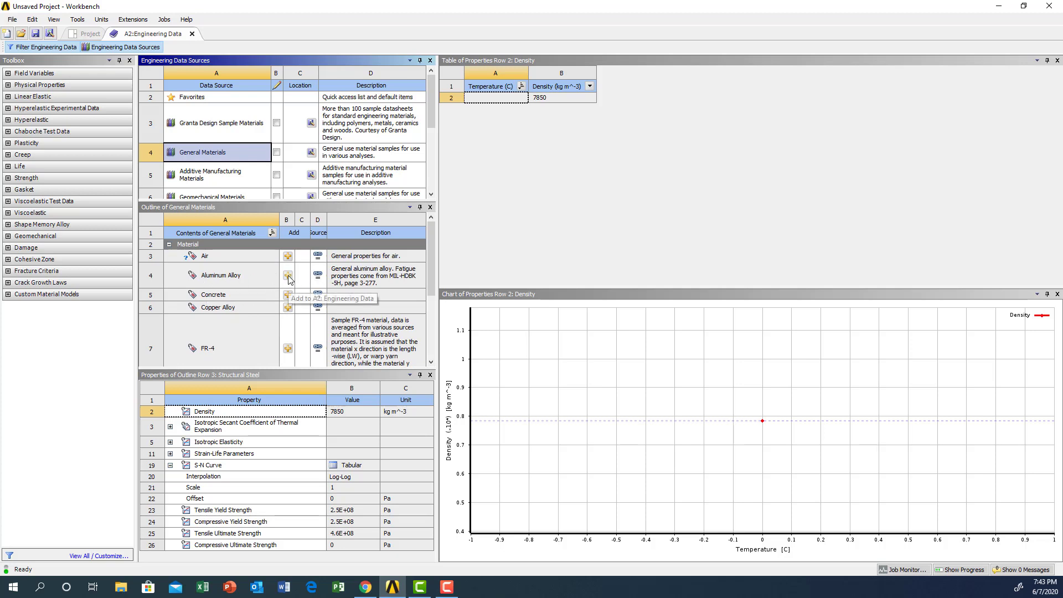
pyautogui.scroll(-3, 293, 281)
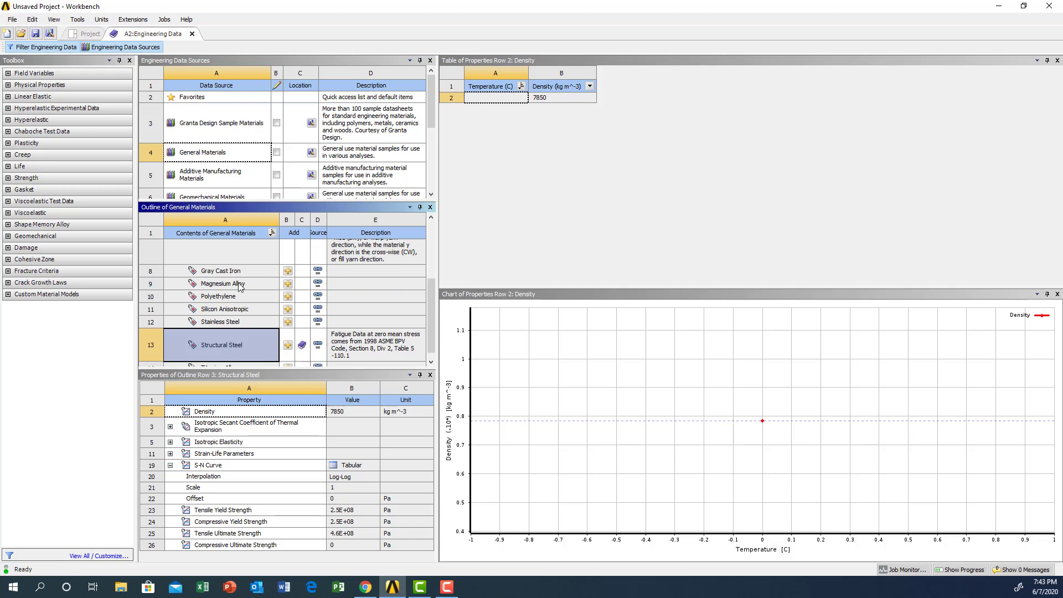
pyautogui.scroll(3, 248, 282)
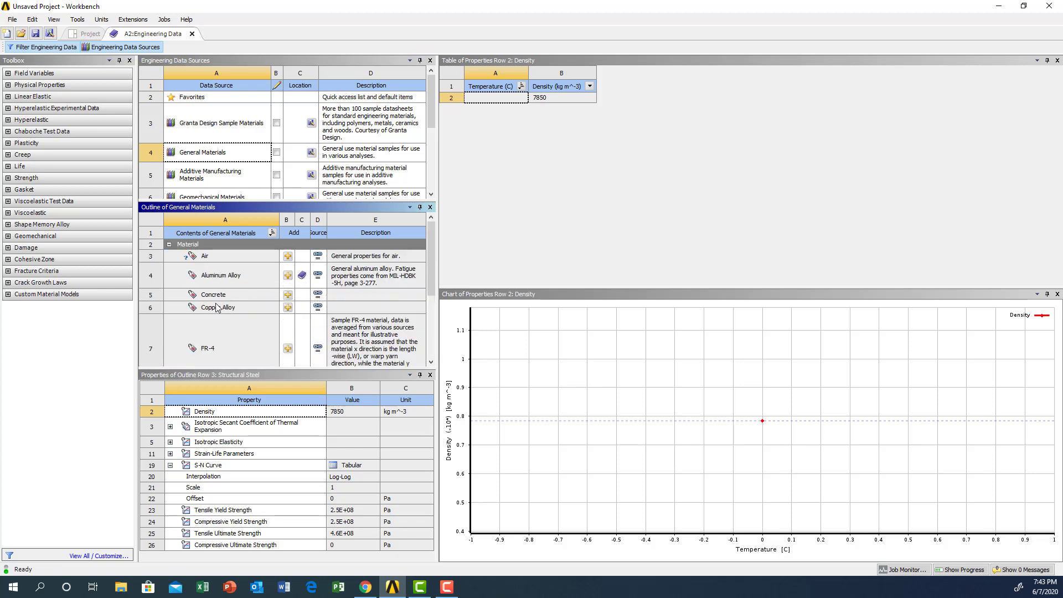
pyautogui.scroll(-3, 221, 301)
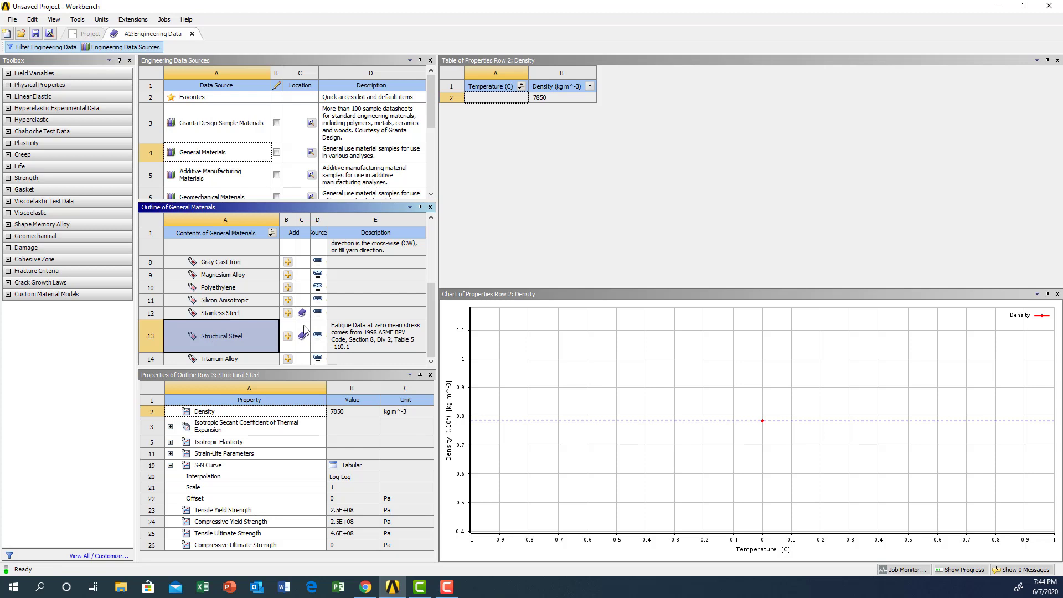
pyautogui.scroll(5, 304, 284)
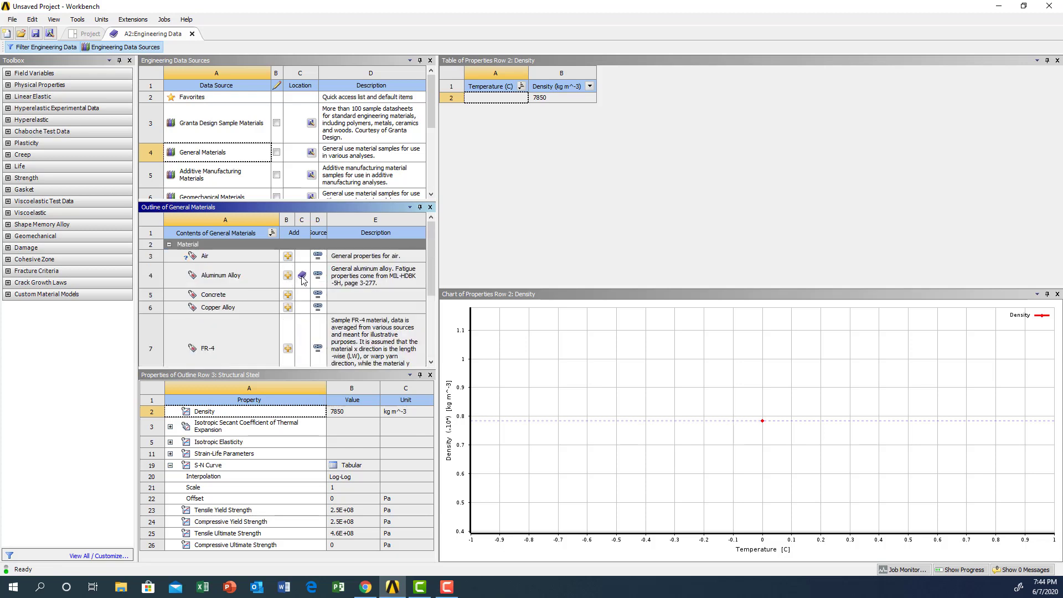
pyautogui.scroll(-5, 305, 293)
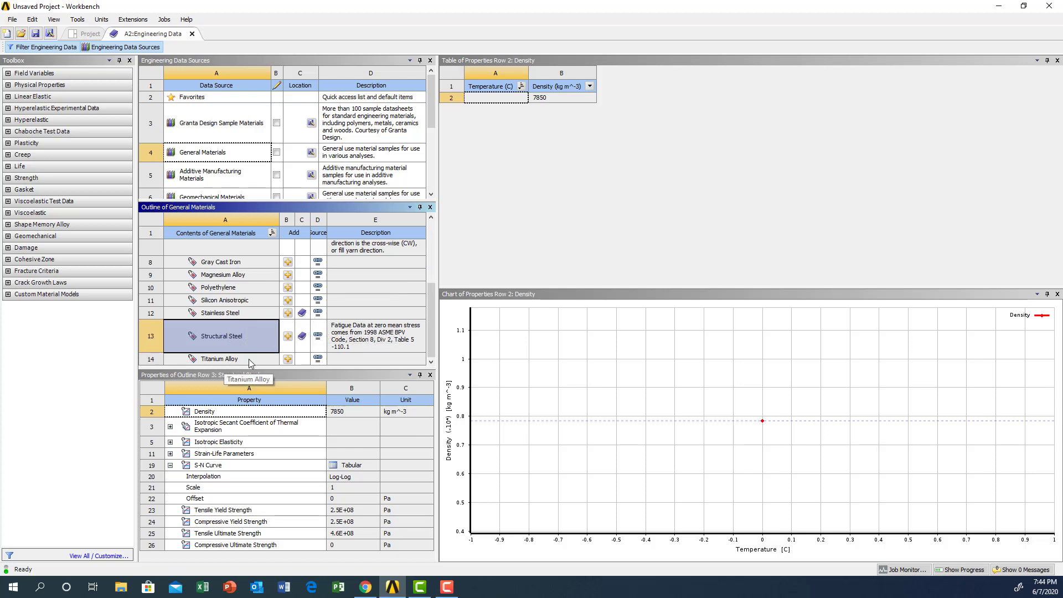
pyautogui.click(288, 359)
pyautogui.click(192, 34)
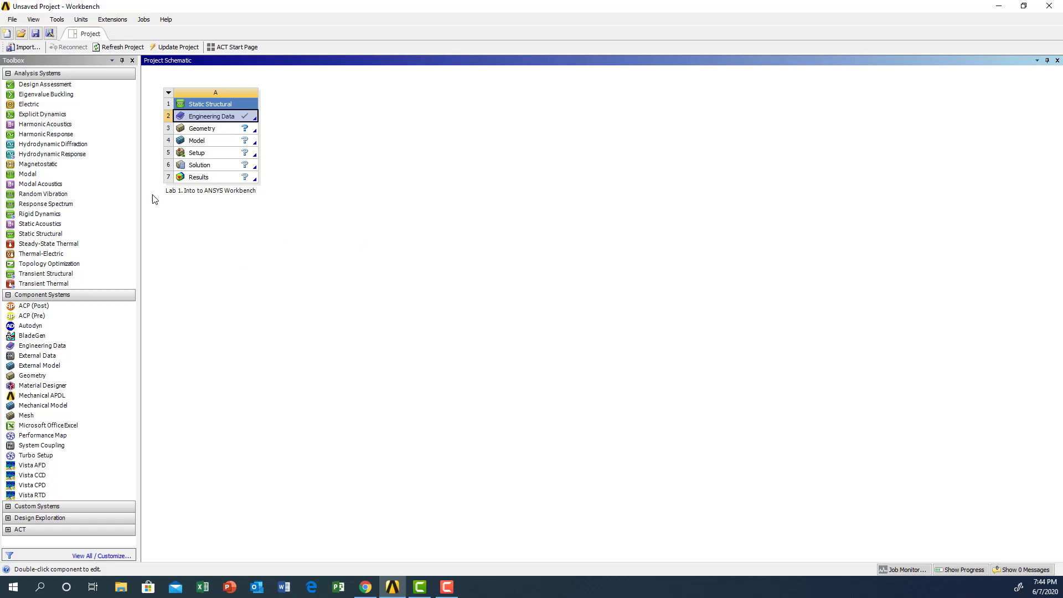
# Step: Import Lab1-Seif.igs into the system's Geometry cell
pyautogui.rightClick(230, 133)
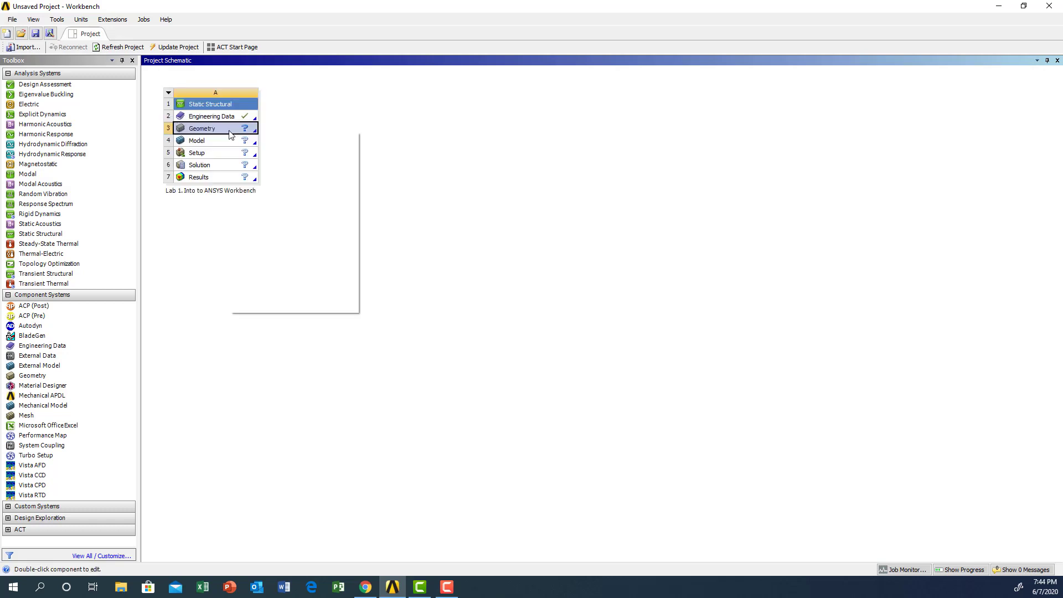
pyautogui.moveTo(277, 165)
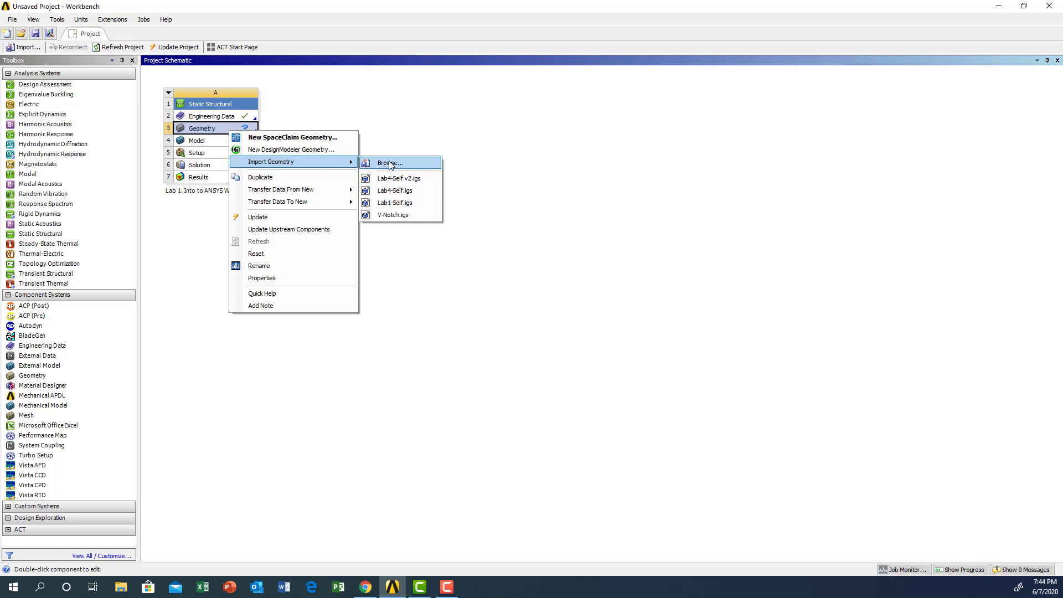
pyautogui.click(394, 202)
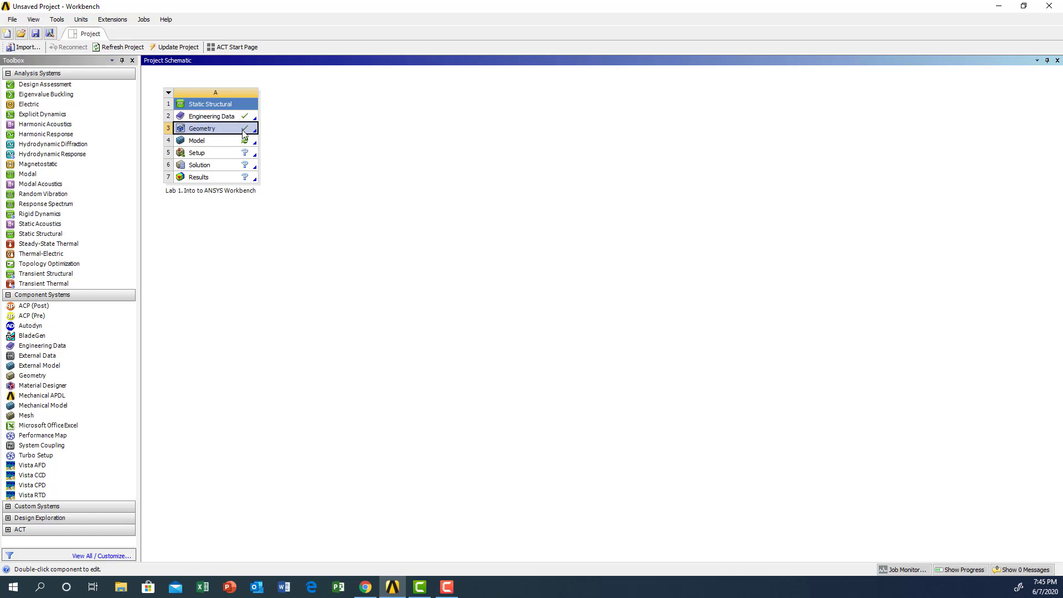
# Step: Launch Mechanical from the Model cell to load the plate geometry
pyautogui.doubleClick(205, 144)
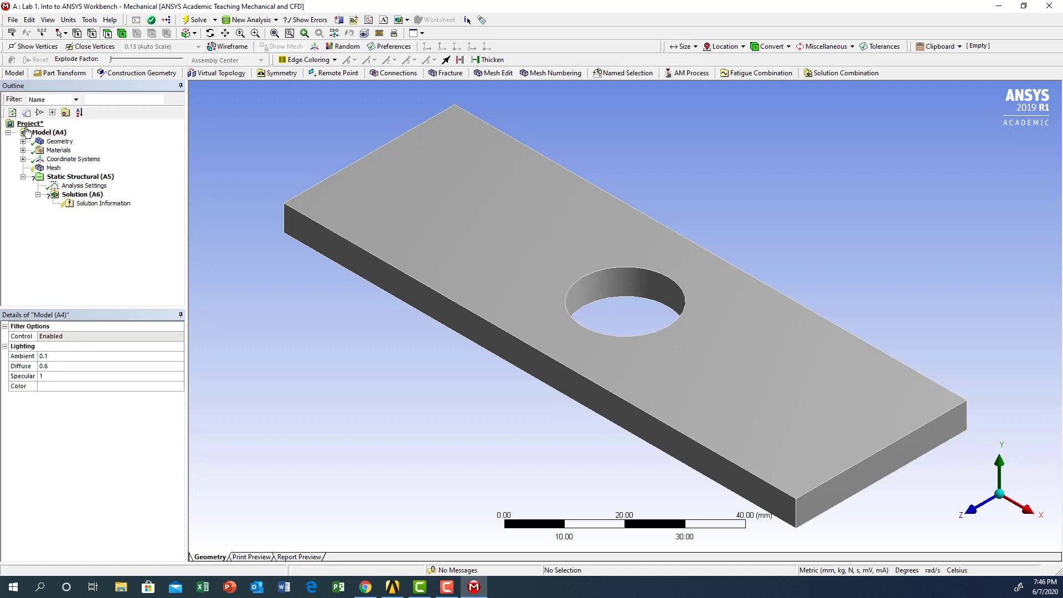
# Step: Set the mesh sizing Span Angle Center to Fine
pyautogui.click(52, 168)
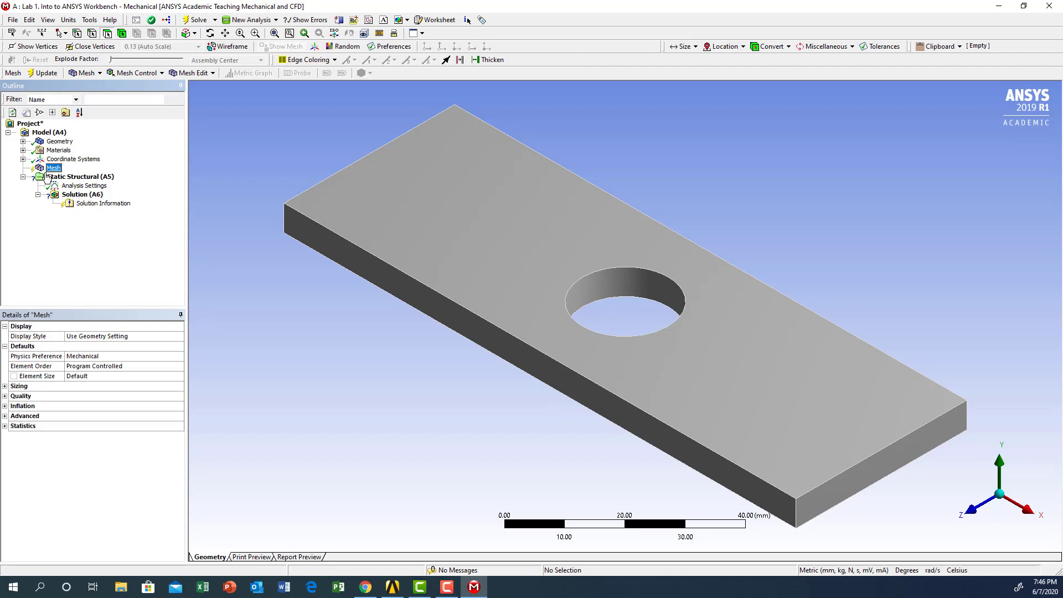
pyautogui.click(5, 386)
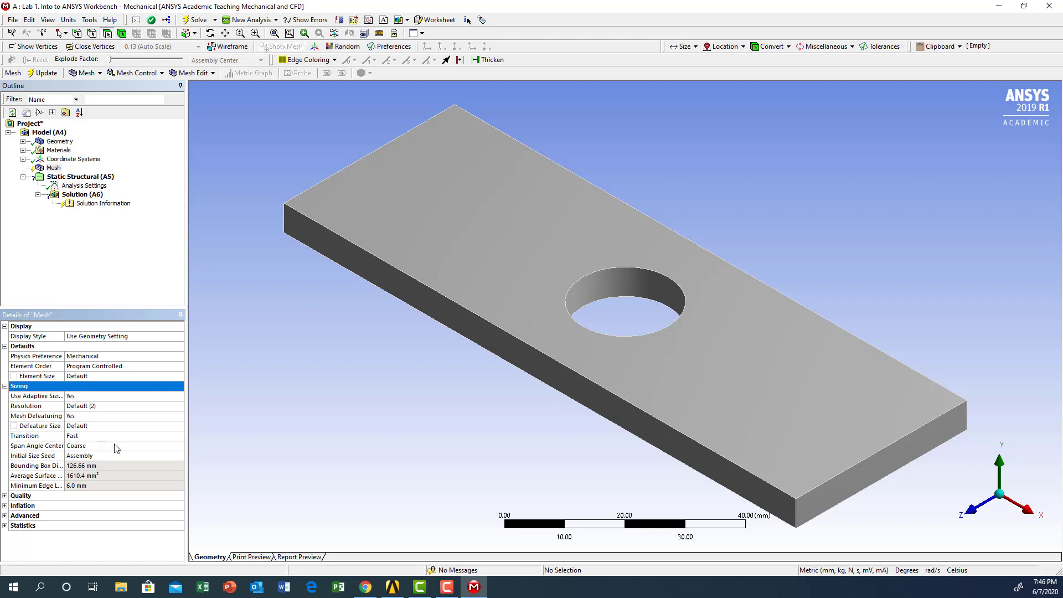
pyautogui.click(177, 446)
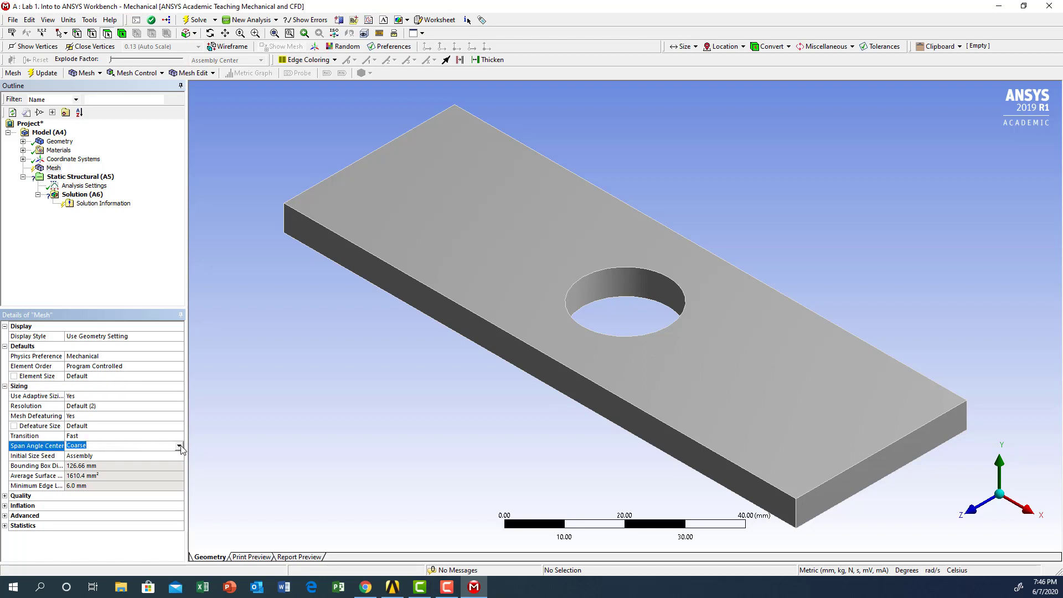
pyautogui.click(179, 445)
pyautogui.click(114, 469)
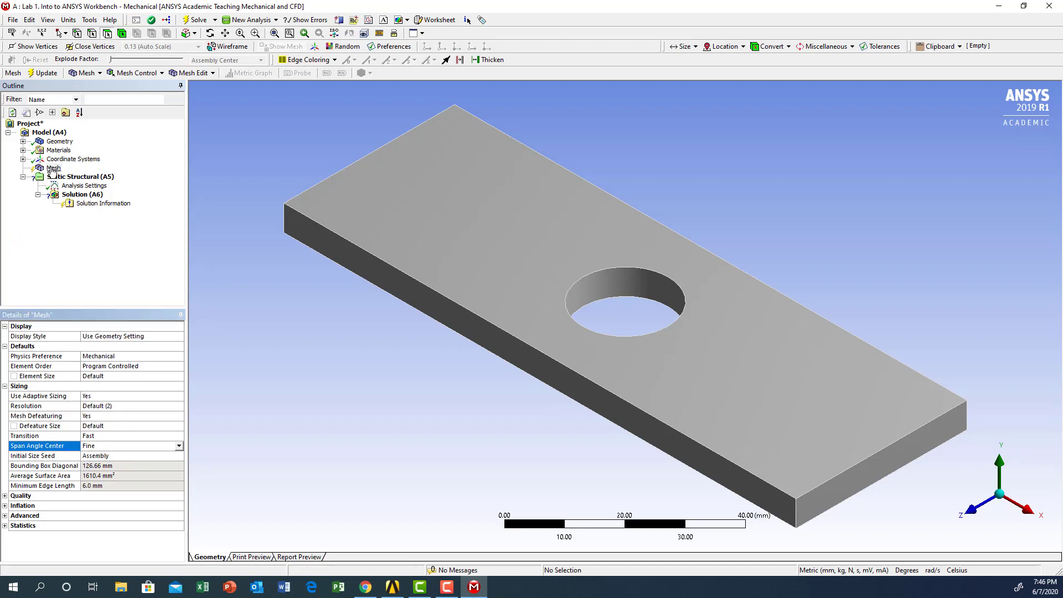
# Step: Generate the plate mesh and select the Static Structural analysis
pyautogui.click(100, 74)
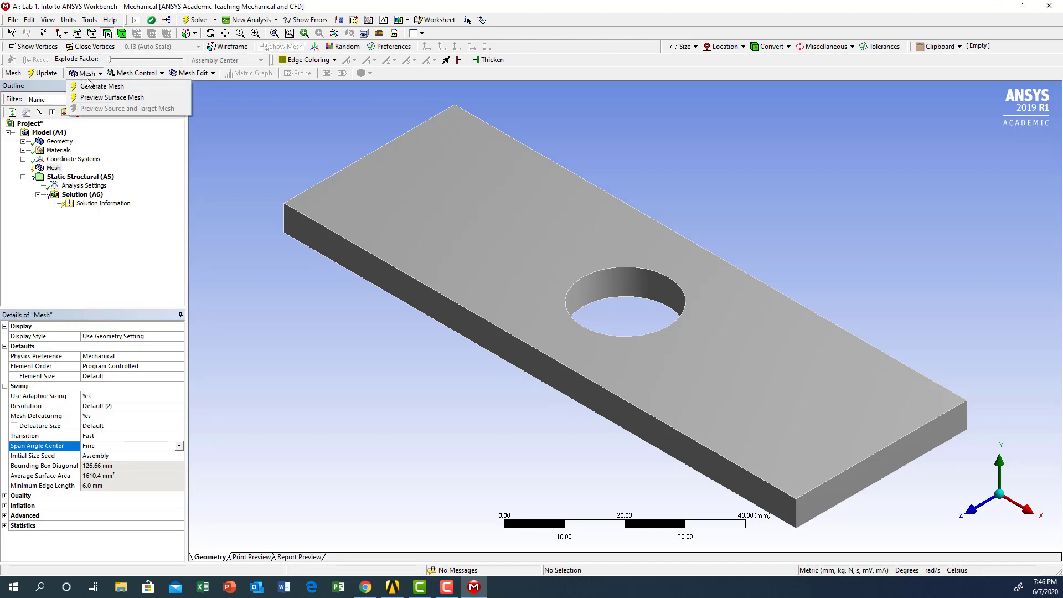
pyautogui.click(101, 87)
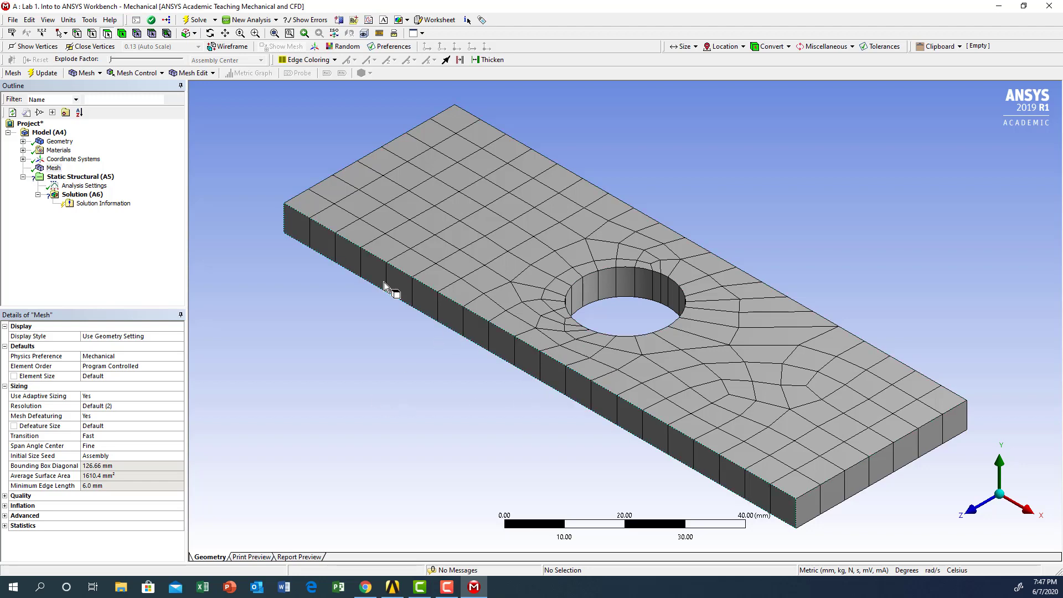
pyautogui.click(78, 177)
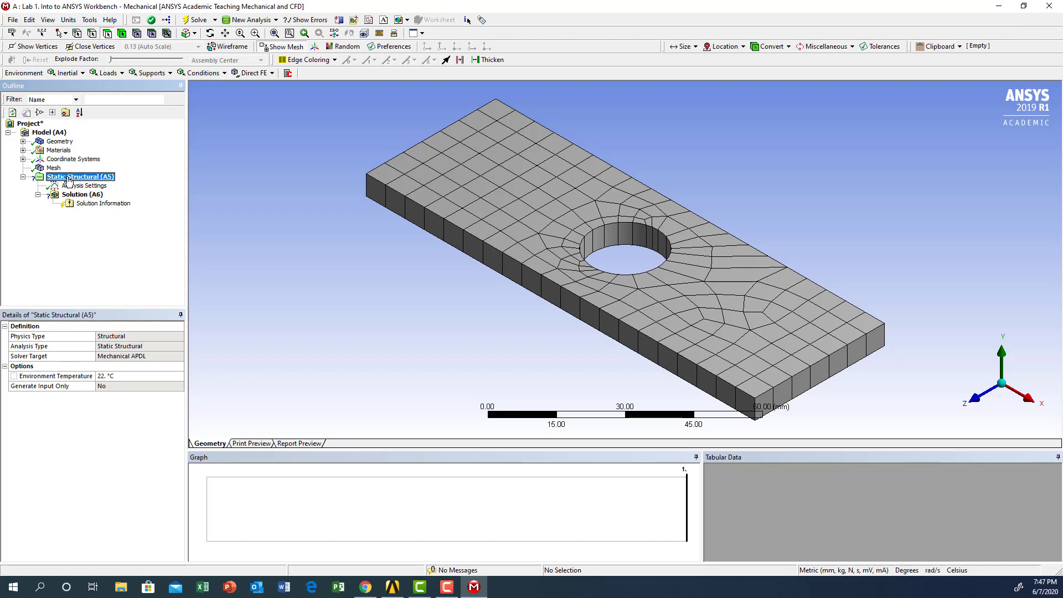
pyautogui.rightClick(69, 180)
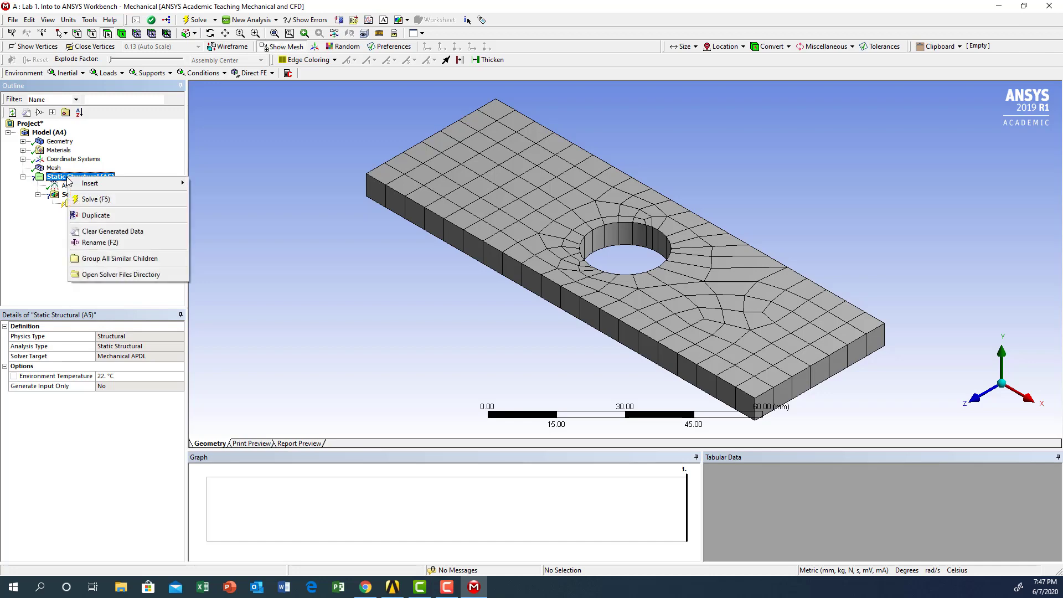
# Step: Insert a Force load applied to the plate's right end face
pyautogui.moveTo(86, 185)
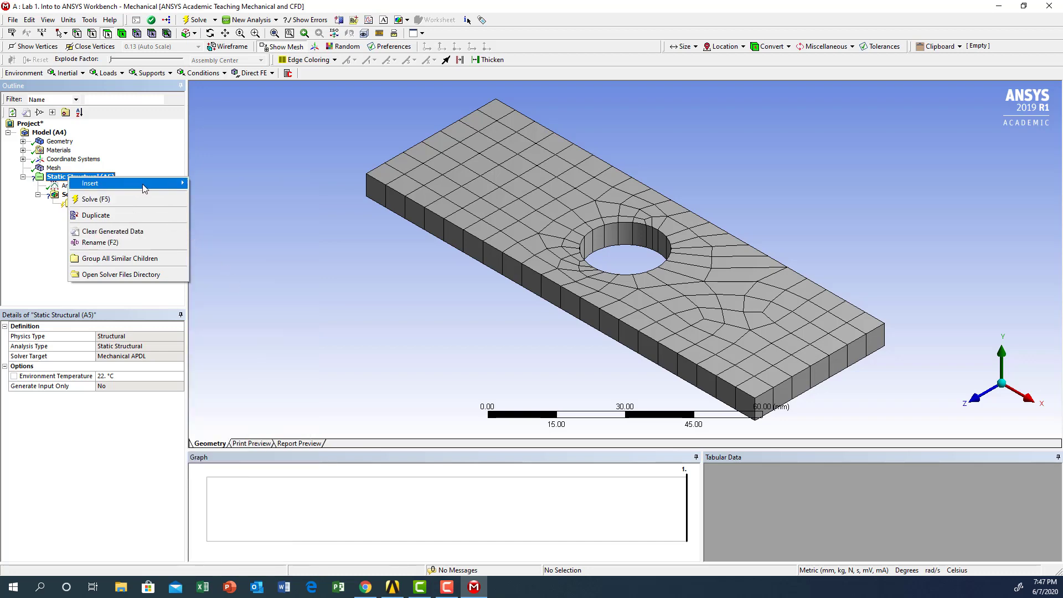
pyautogui.moveTo(176, 184)
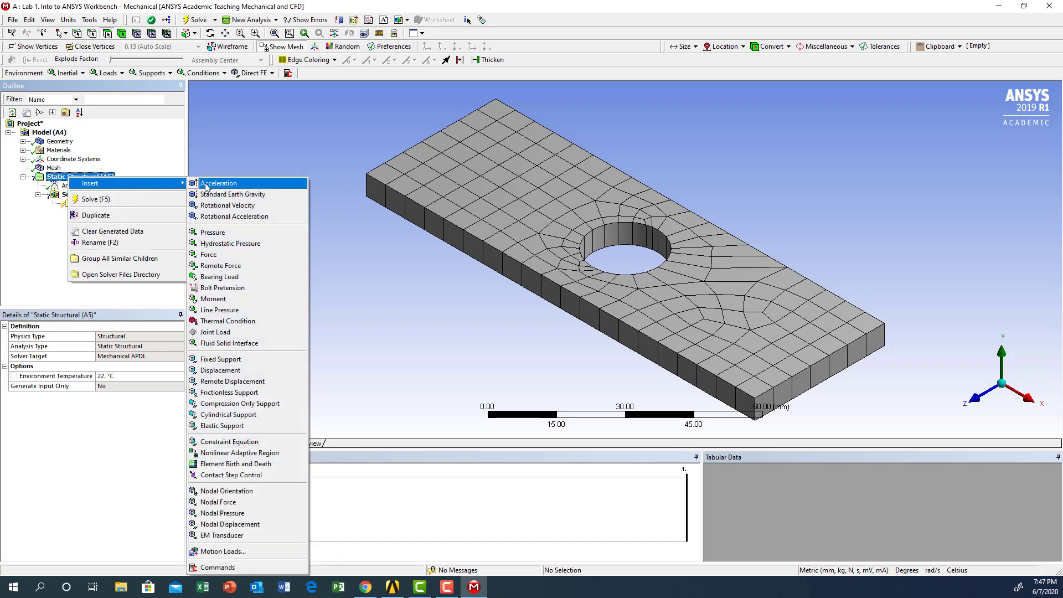
pyautogui.click(216, 258)
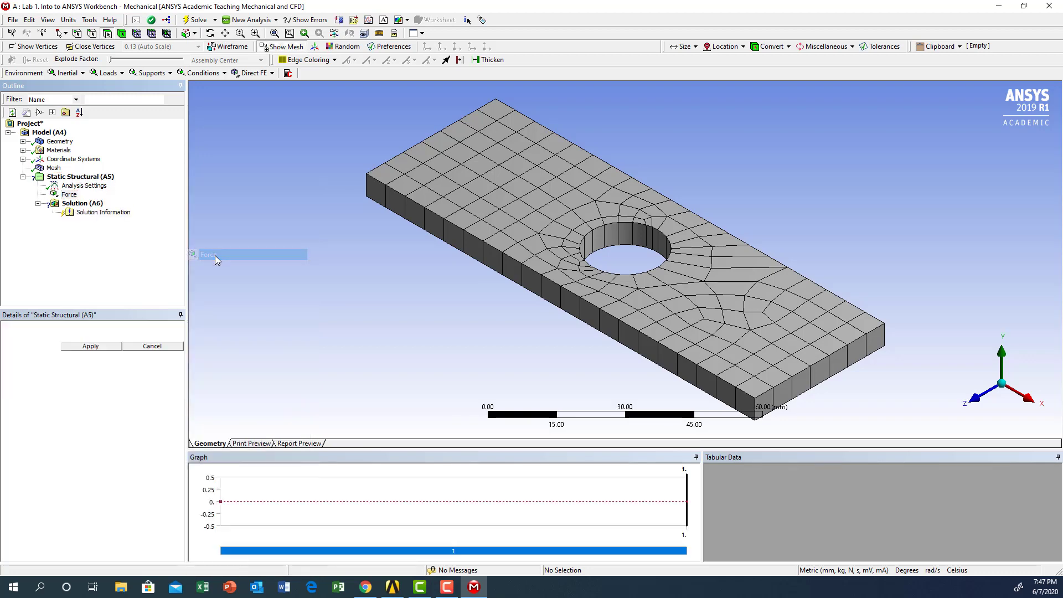
pyautogui.click(825, 376)
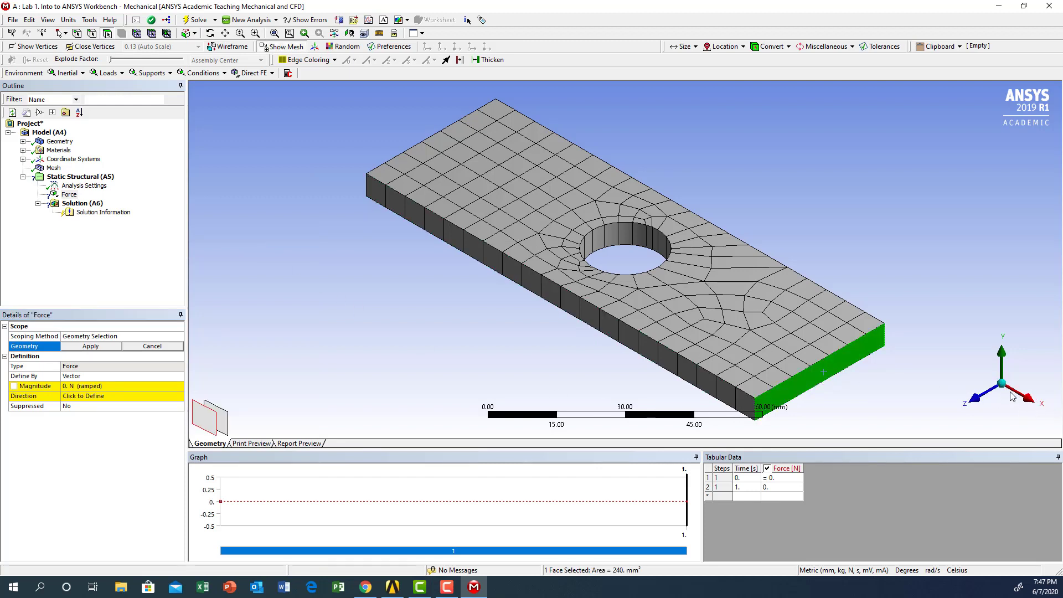
pyautogui.click(92, 347)
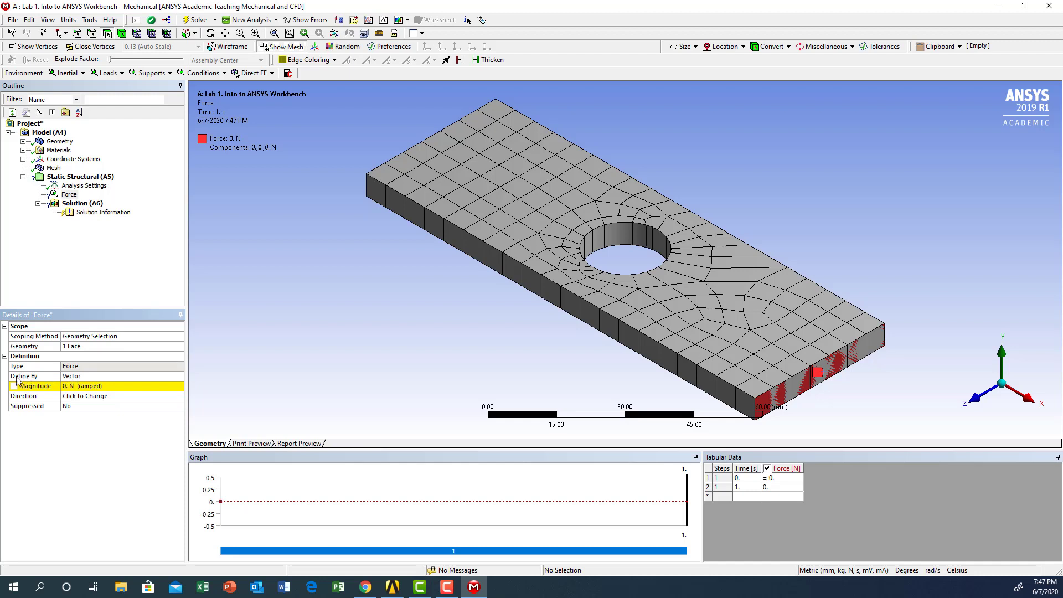
# Step: Define the force by components with an X Component of 10000 N
pyautogui.click(180, 377)
pyautogui.click(178, 376)
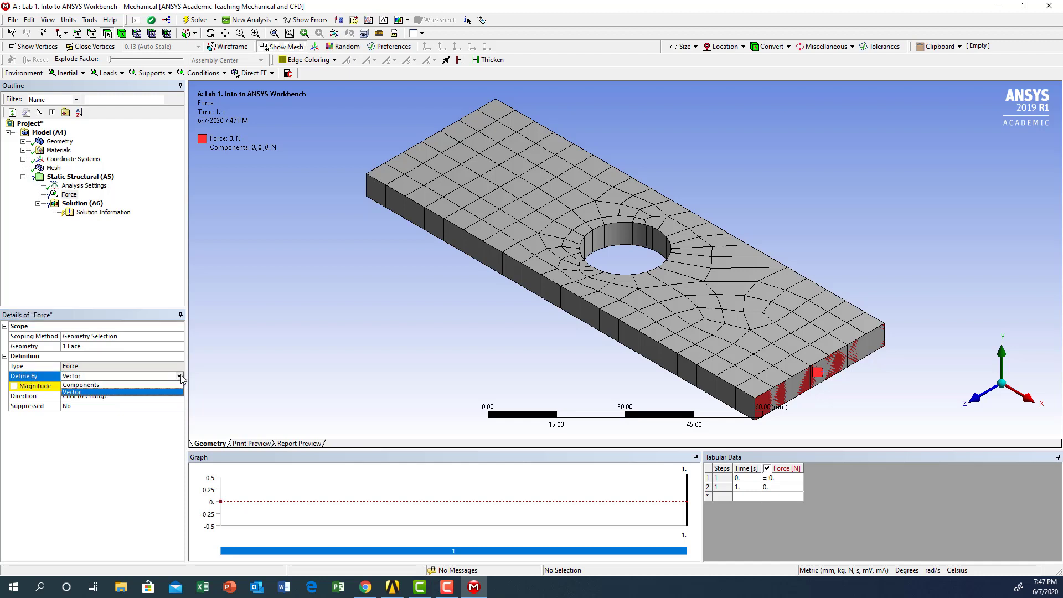
pyautogui.click(102, 384)
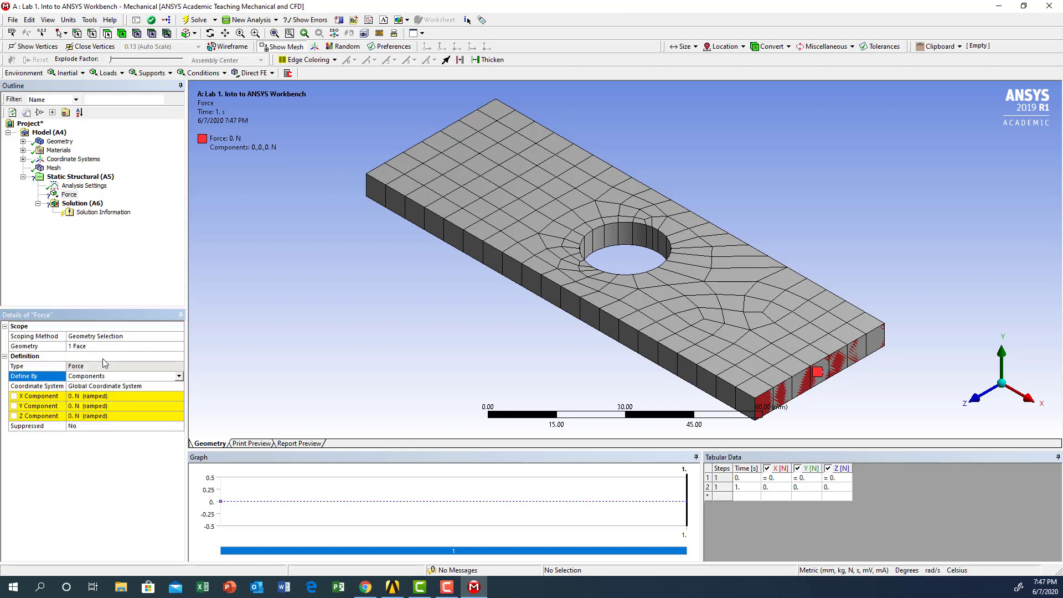
pyautogui.click(79, 396)
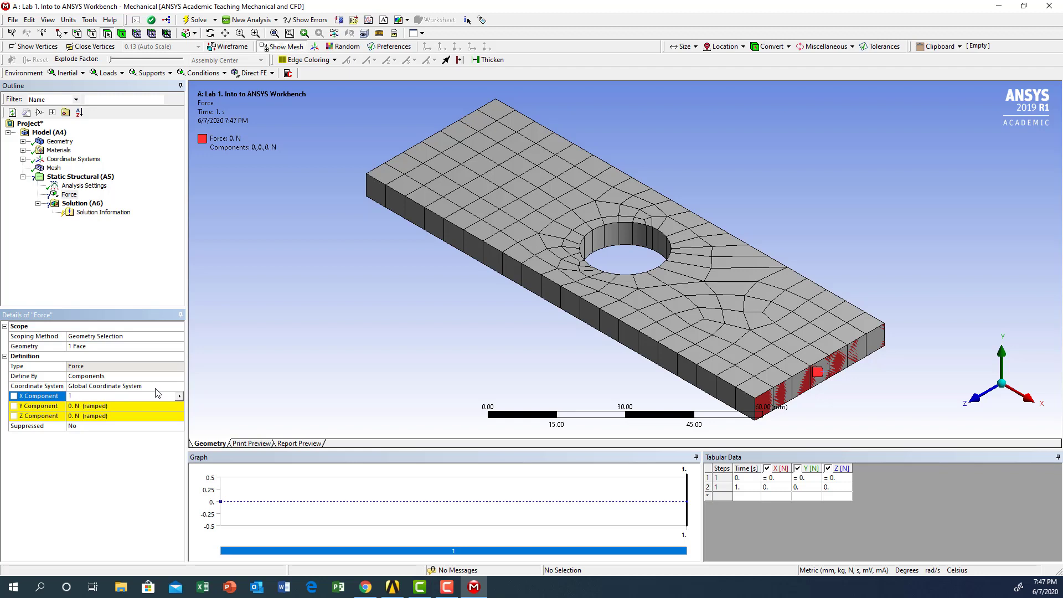
pyautogui.write('10000')
pyautogui.press('Return')
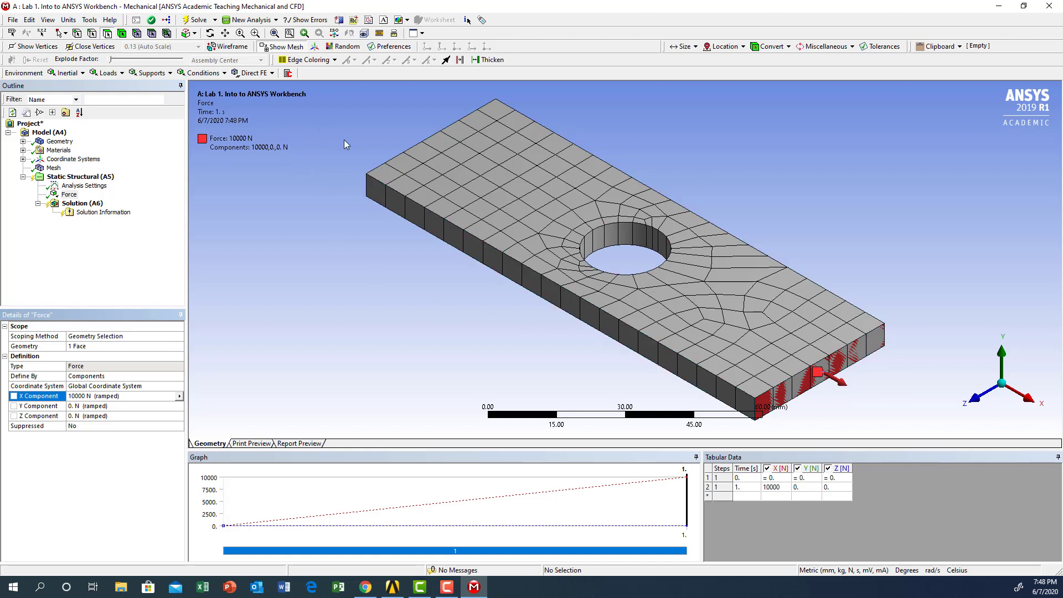
pyautogui.click(68, 21)
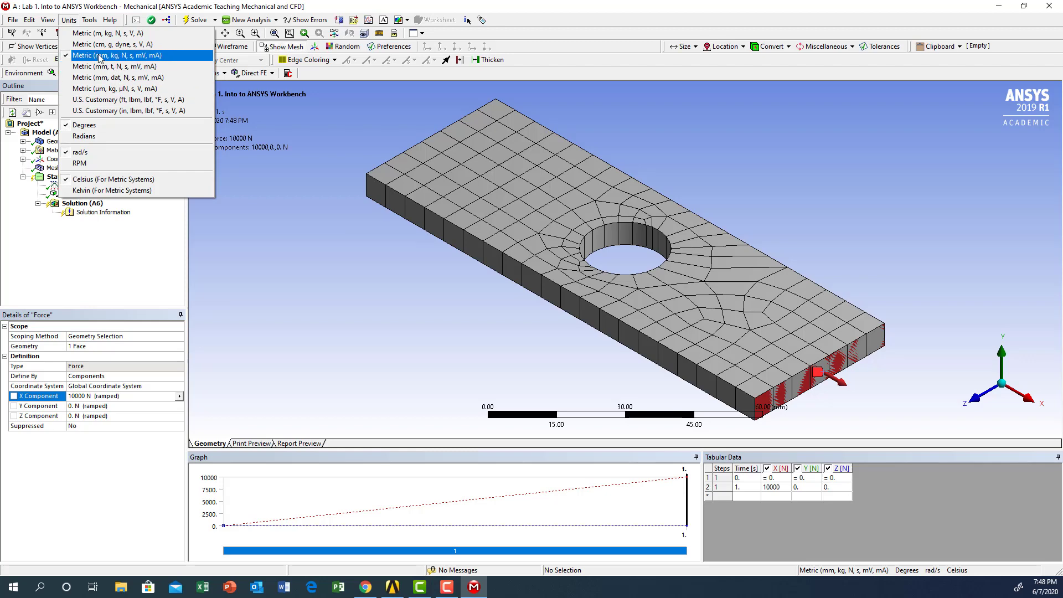
pyautogui.click(116, 56)
pyautogui.click(67, 20)
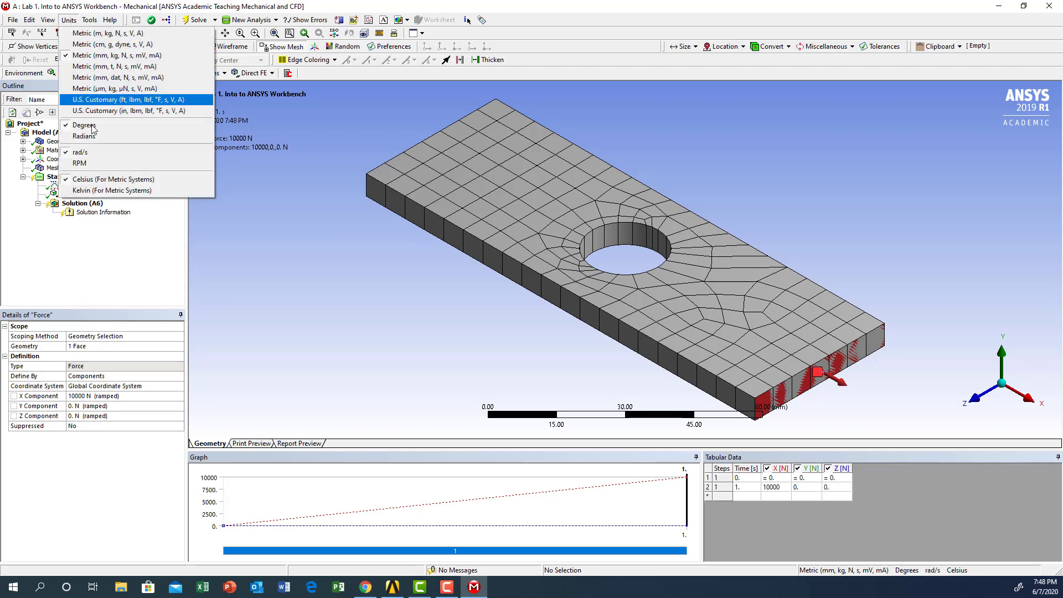
pyautogui.click(122, 255)
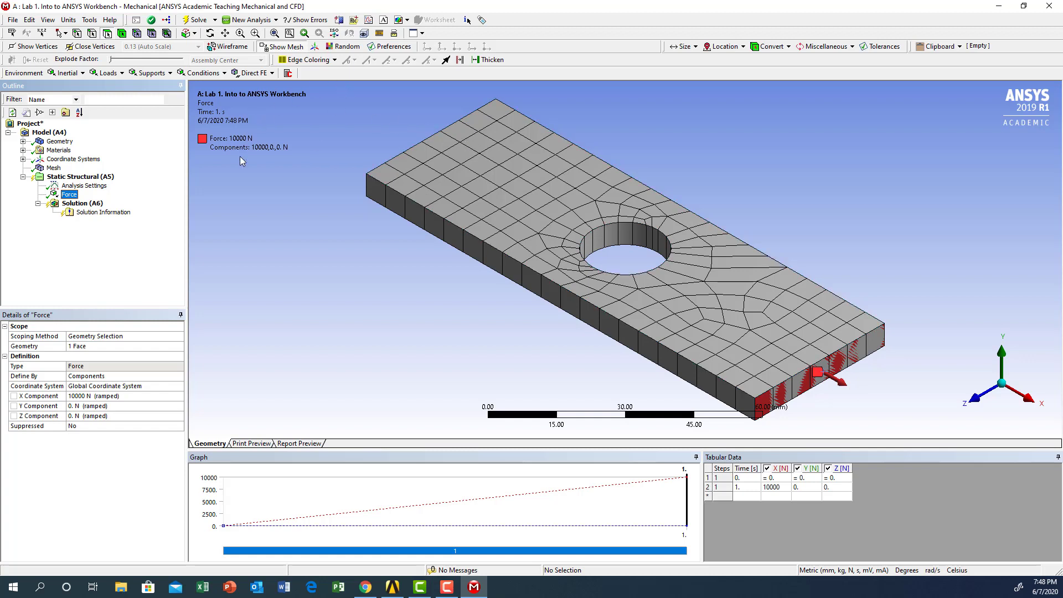
# Step: Insert a Fixed Support on the plate's left end face
pyautogui.rightClick(70, 178)
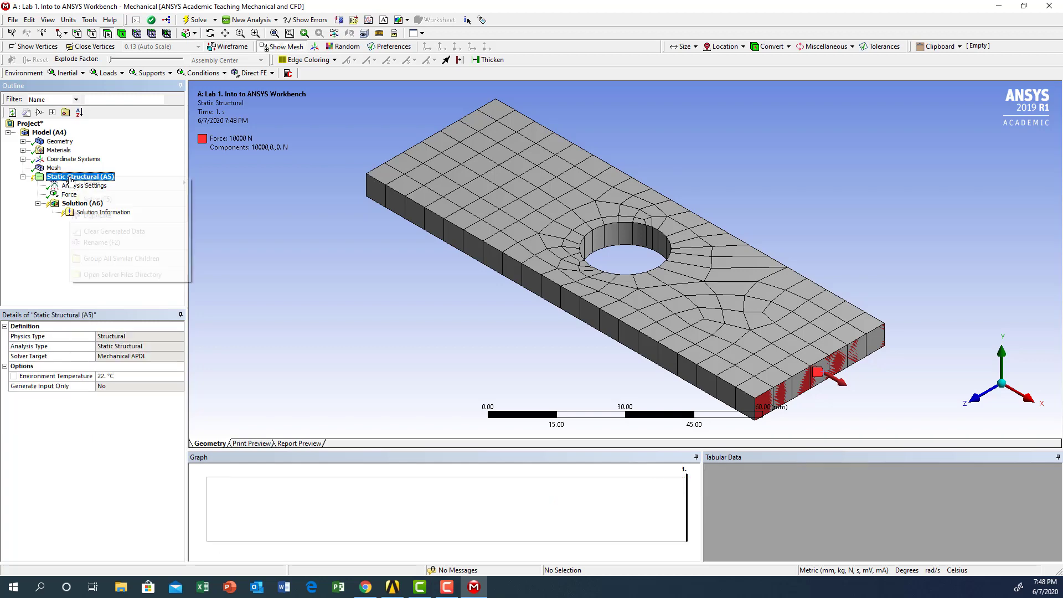
pyautogui.moveTo(92, 187)
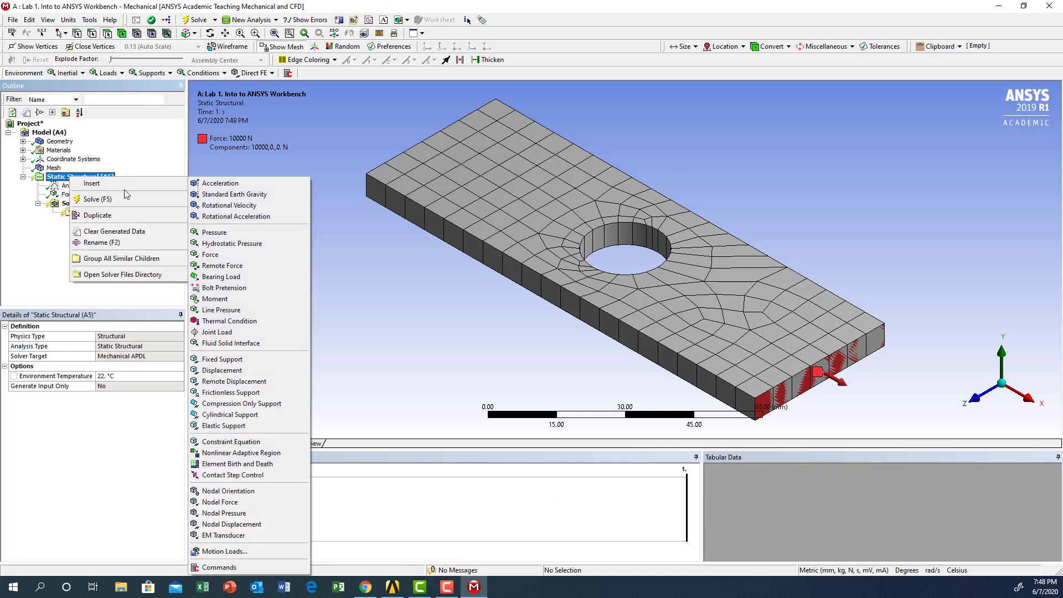
pyautogui.click(220, 360)
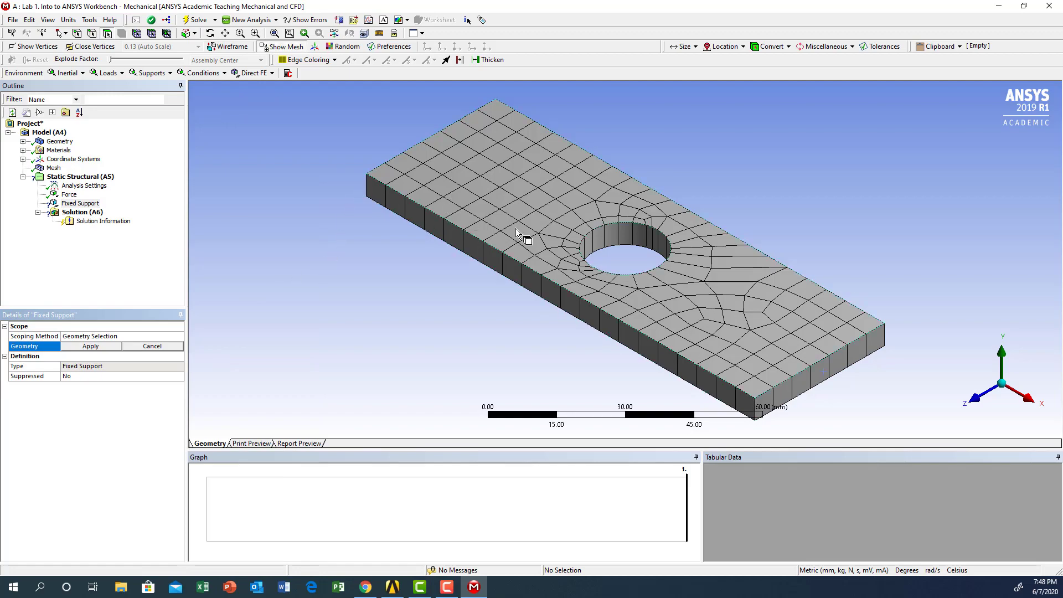
pyautogui.moveTo(525, 194); pyautogui.dragTo(708, 224, button='middle')
pyautogui.moveTo(520, 241); pyautogui.dragTo(405, 201, button='middle')
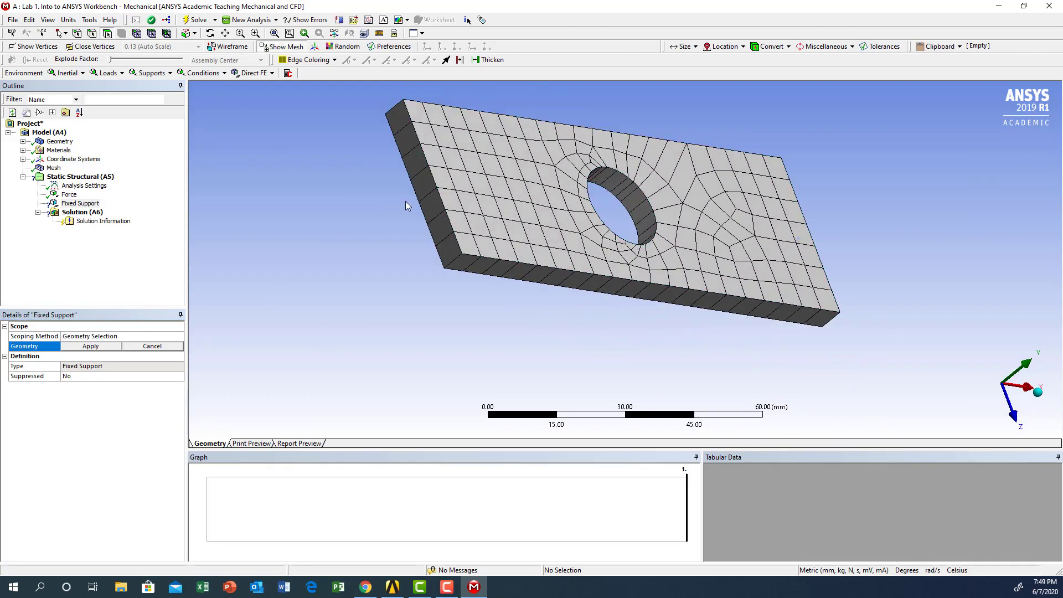
pyautogui.click(433, 204)
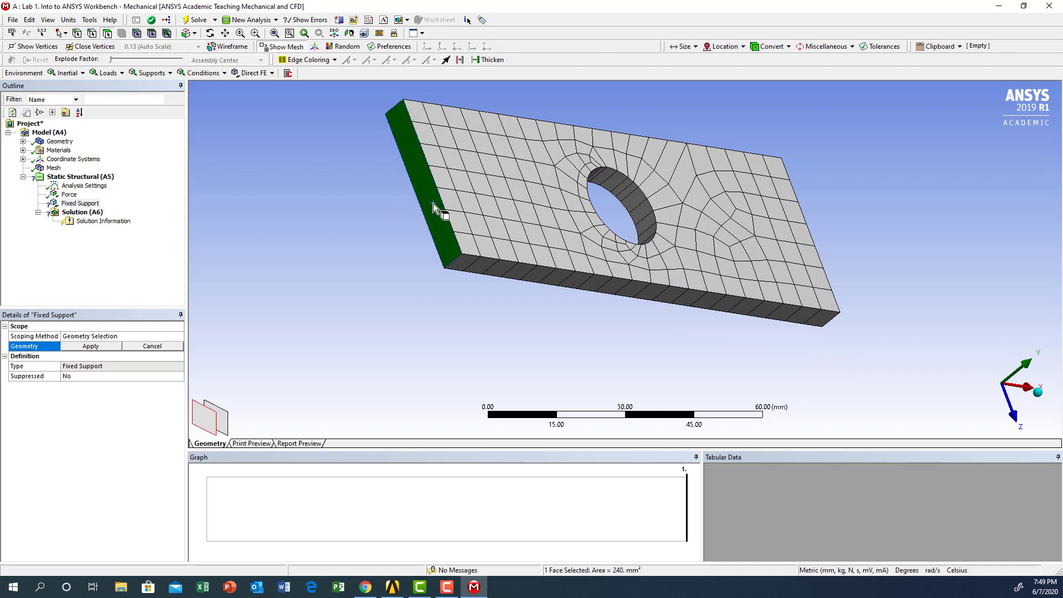
pyautogui.click(88, 346)
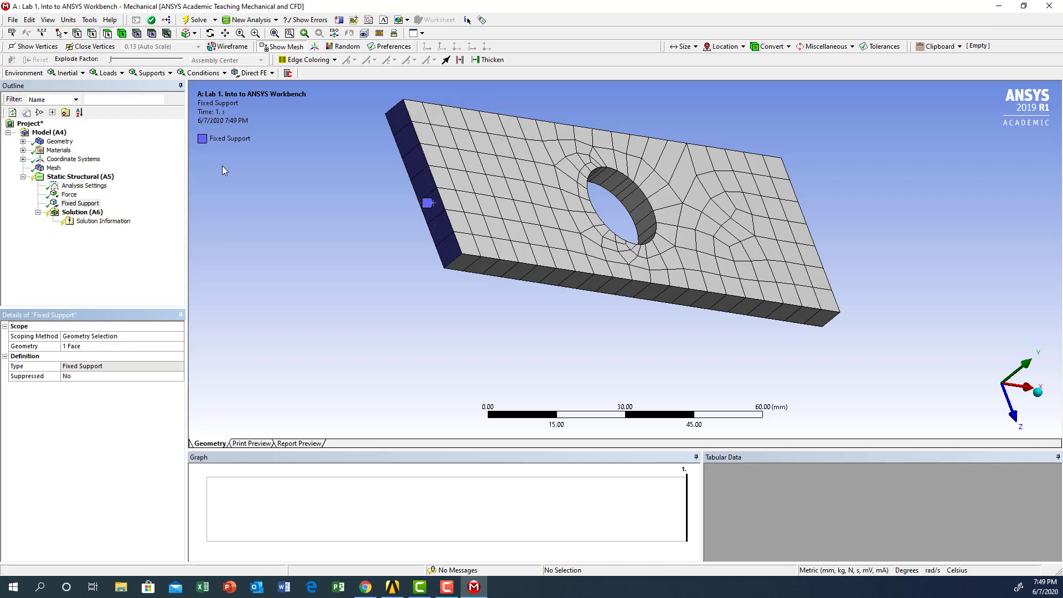
# Step: Reposition the view and review the Force and Fixed Support settings
pyautogui.moveTo(646, 220); pyautogui.dragTo(514, 248, button='middle')
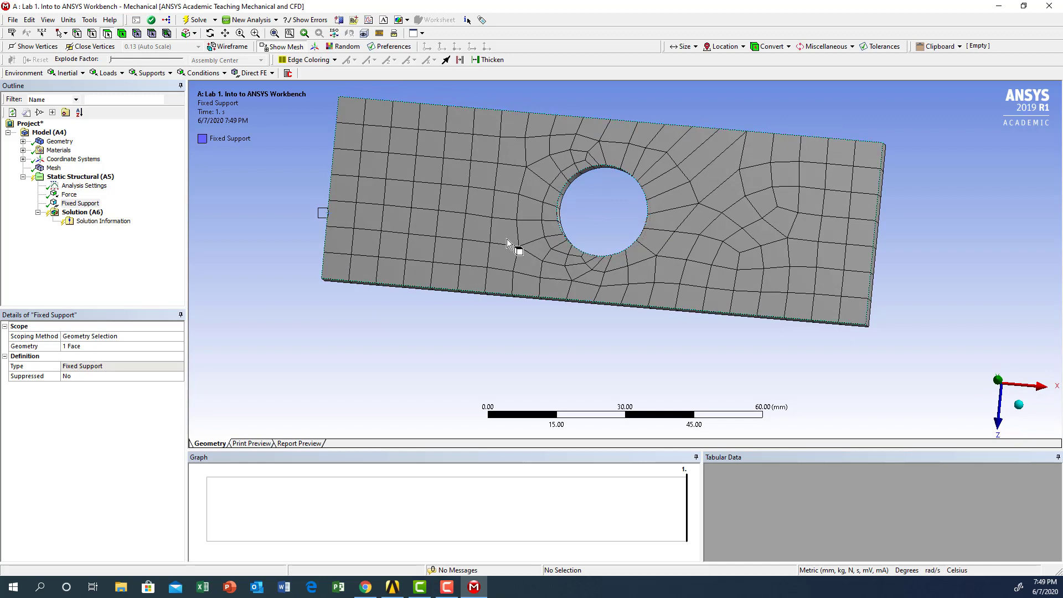
pyautogui.click(225, 33)
pyautogui.moveTo(583, 156); pyautogui.dragTo(594, 188)
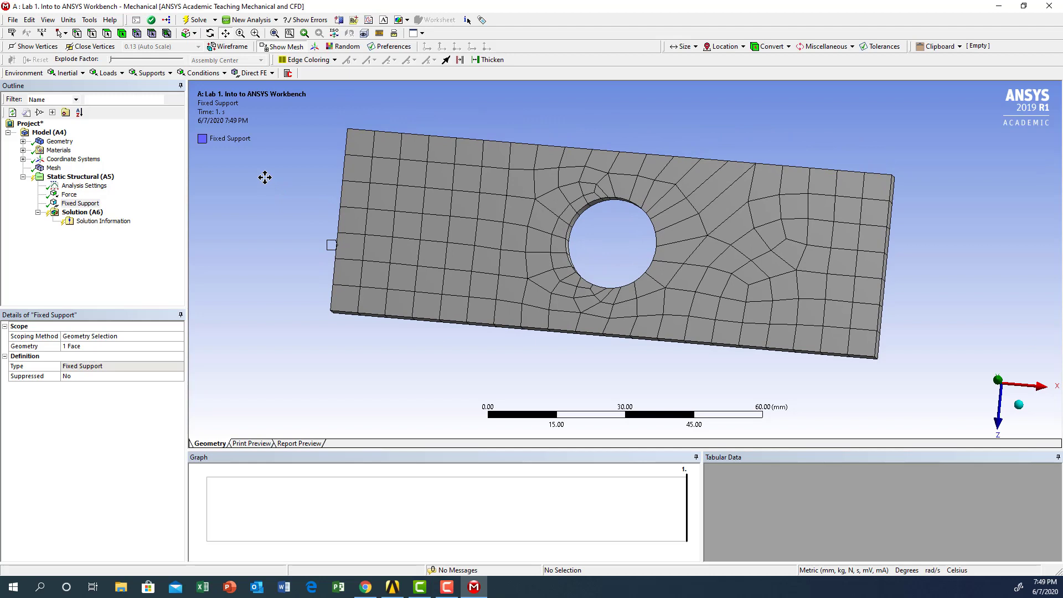
pyautogui.click(68, 194)
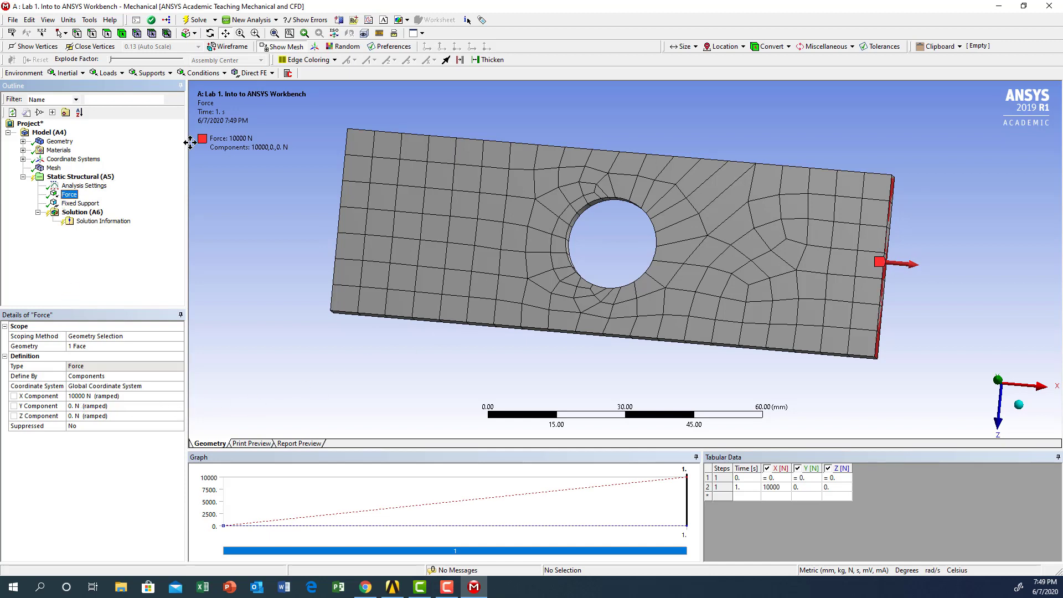
pyautogui.click(83, 203)
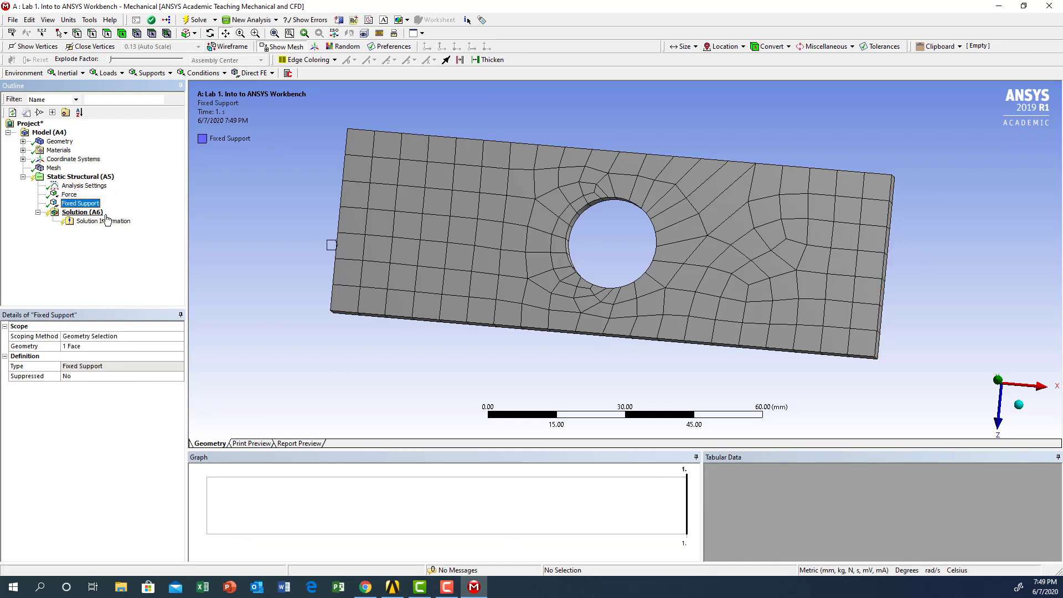
# Step: Insert an Equivalent (von-Mises) stress result under Solution
pyautogui.rightClick(73, 214)
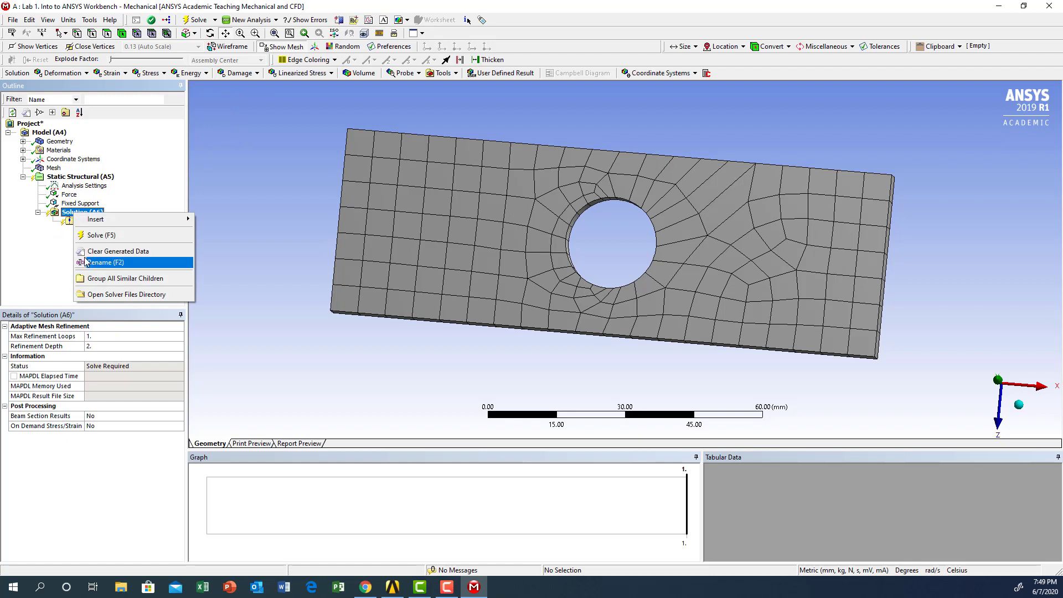
pyautogui.moveTo(97, 222)
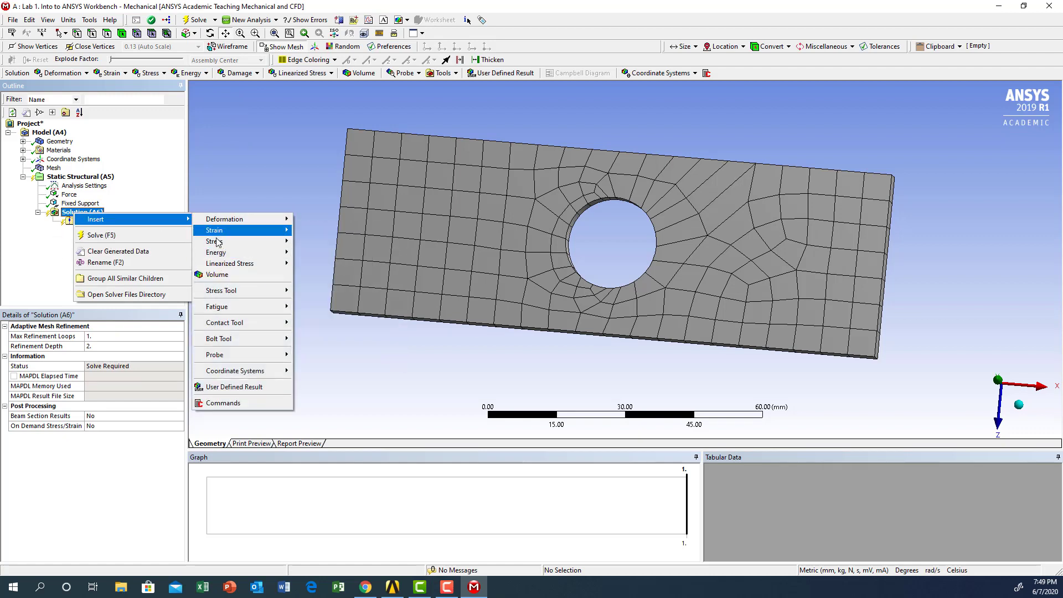
pyautogui.moveTo(215, 243)
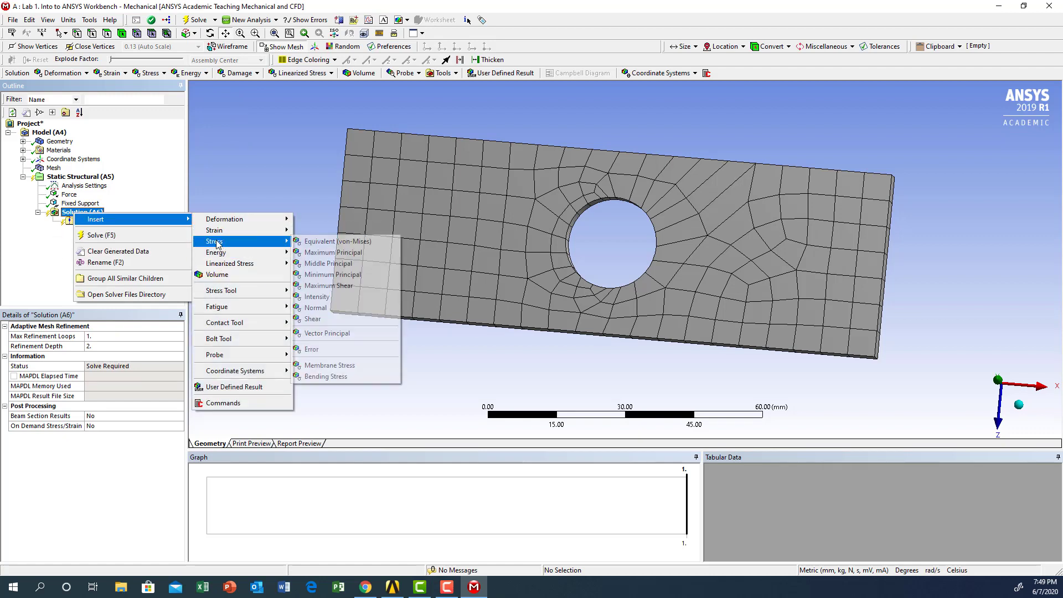
pyautogui.click(328, 242)
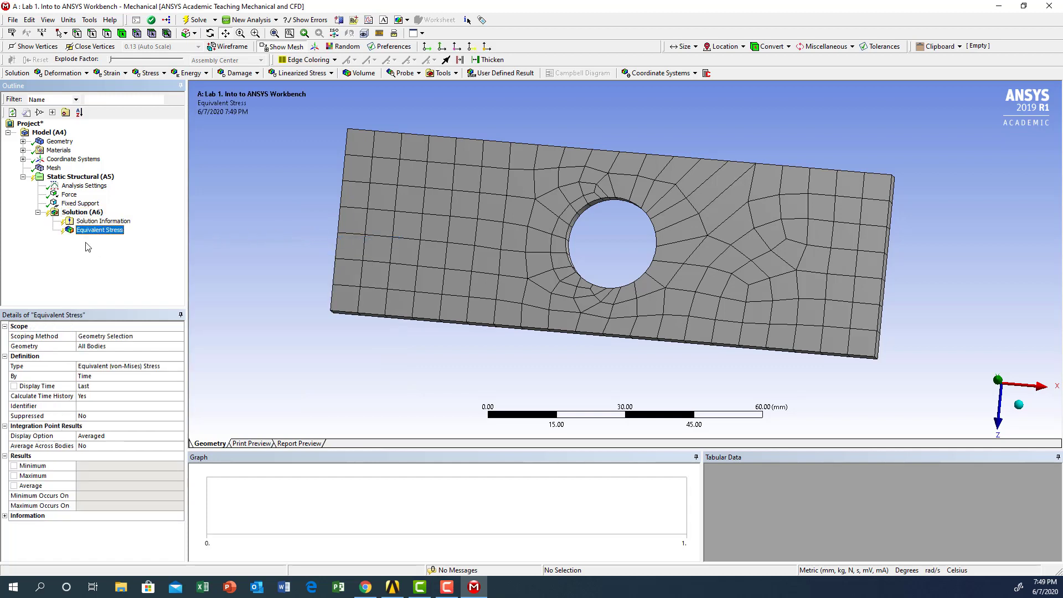
# Step: Insert a Total Deformation result under Solution
pyautogui.rightClick(76, 213)
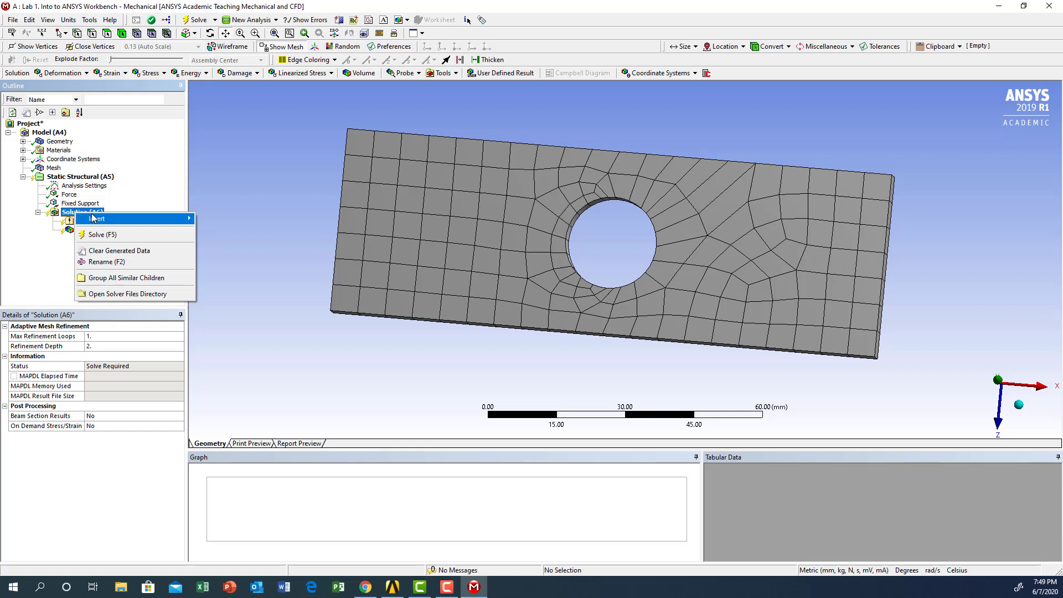
pyautogui.moveTo(93, 218)
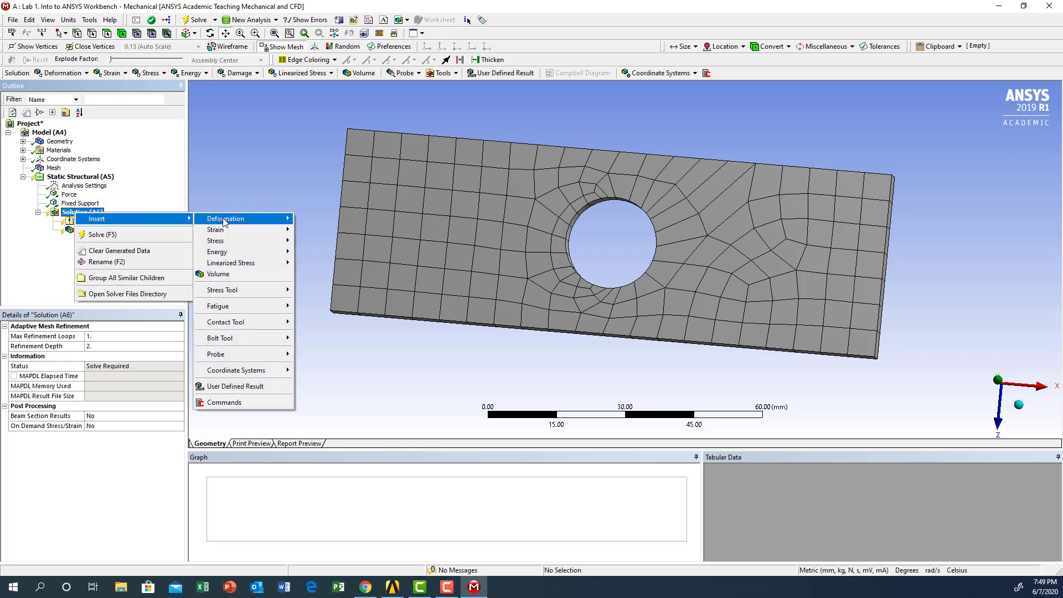
pyautogui.moveTo(226, 221)
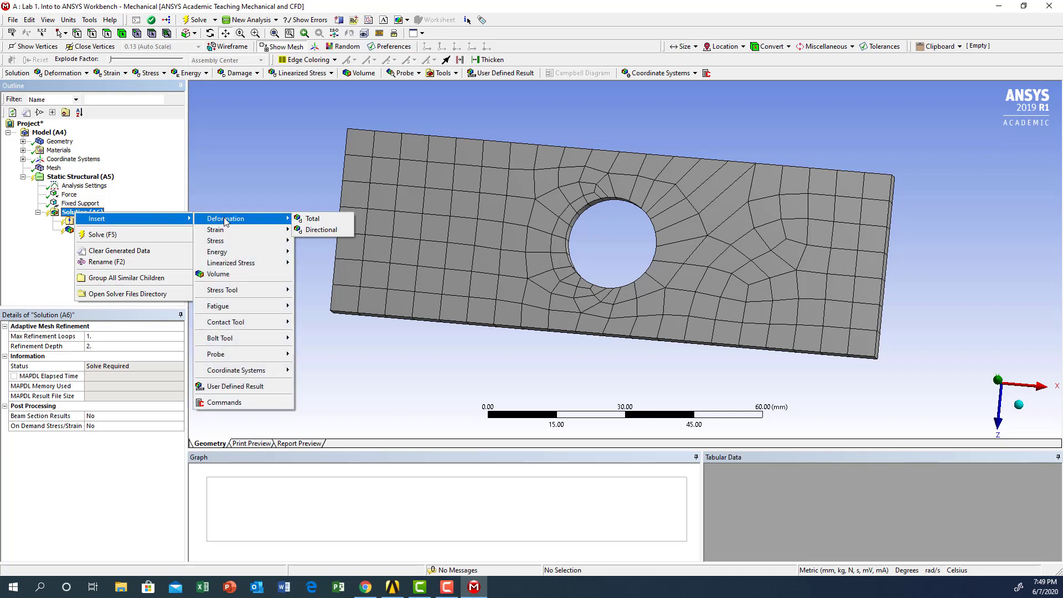
pyautogui.click(311, 220)
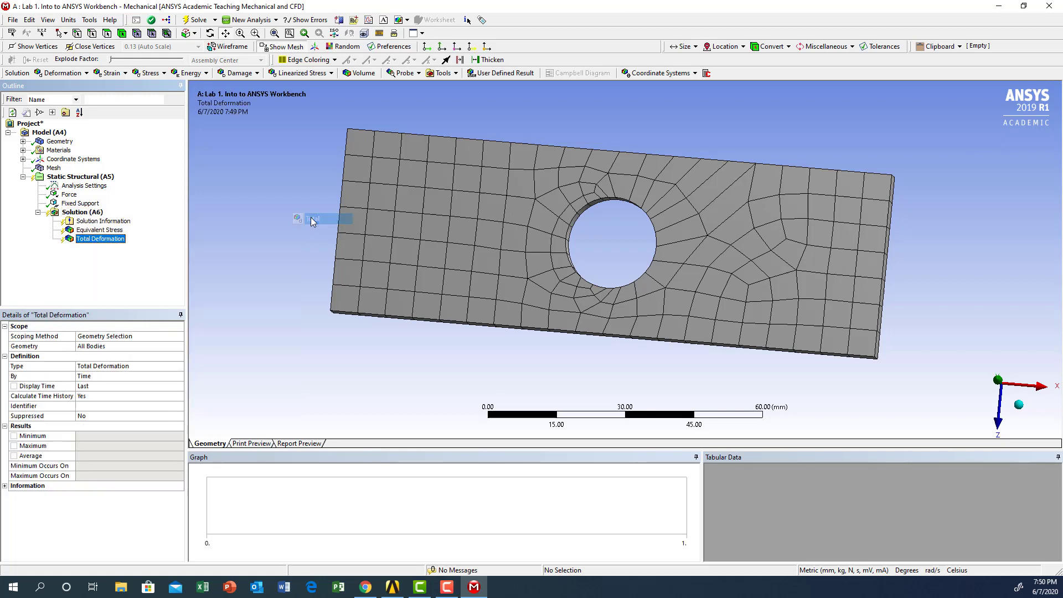
# Step: Insert a Stress Tool using Max Tensile Stress theory
pyautogui.rightClick(72, 215)
pyautogui.moveTo(99, 218)
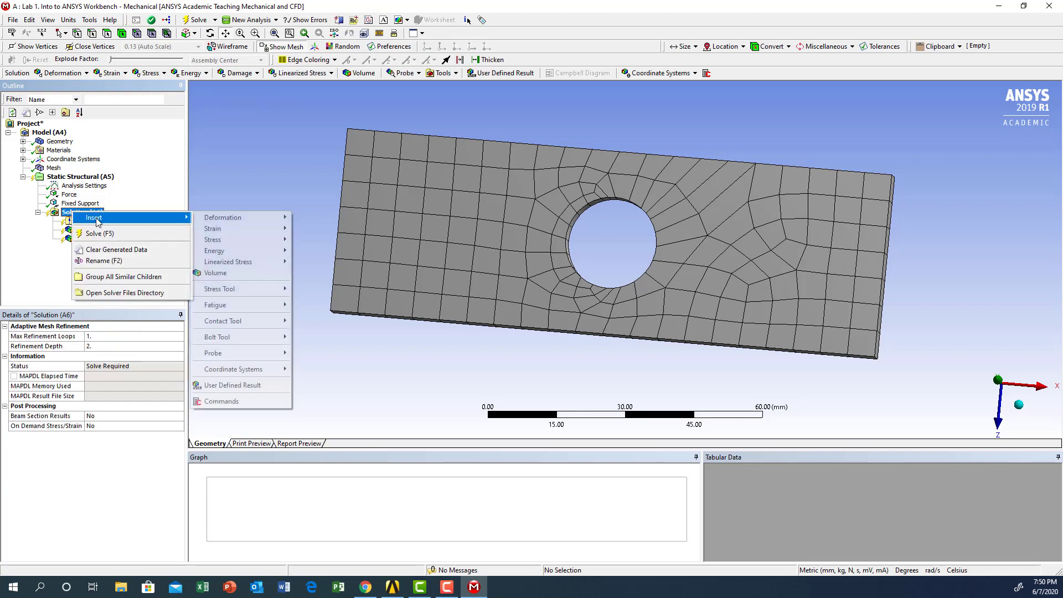
pyautogui.moveTo(244, 288)
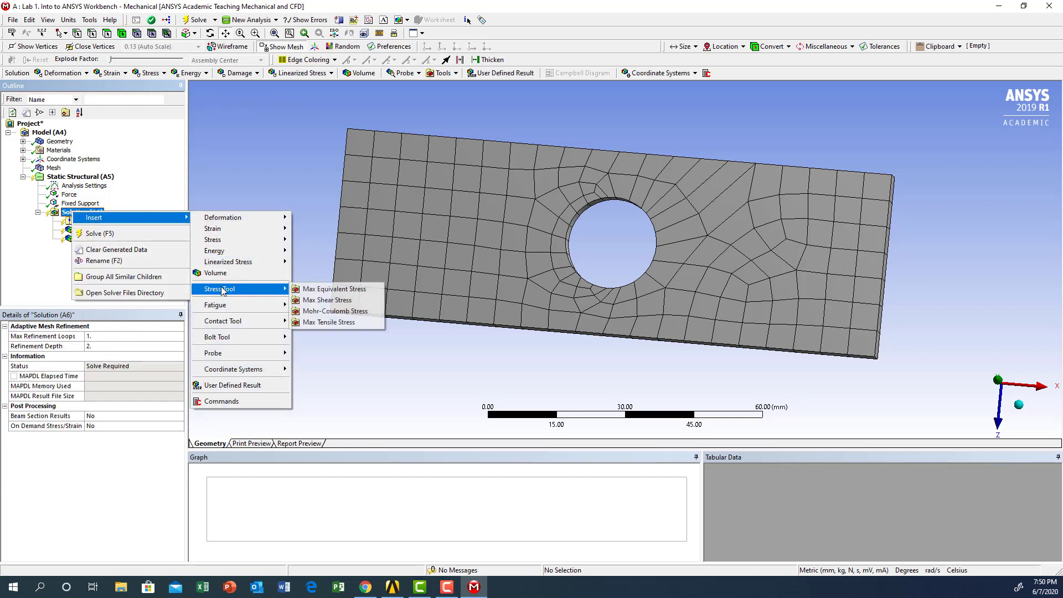
pyautogui.click(331, 323)
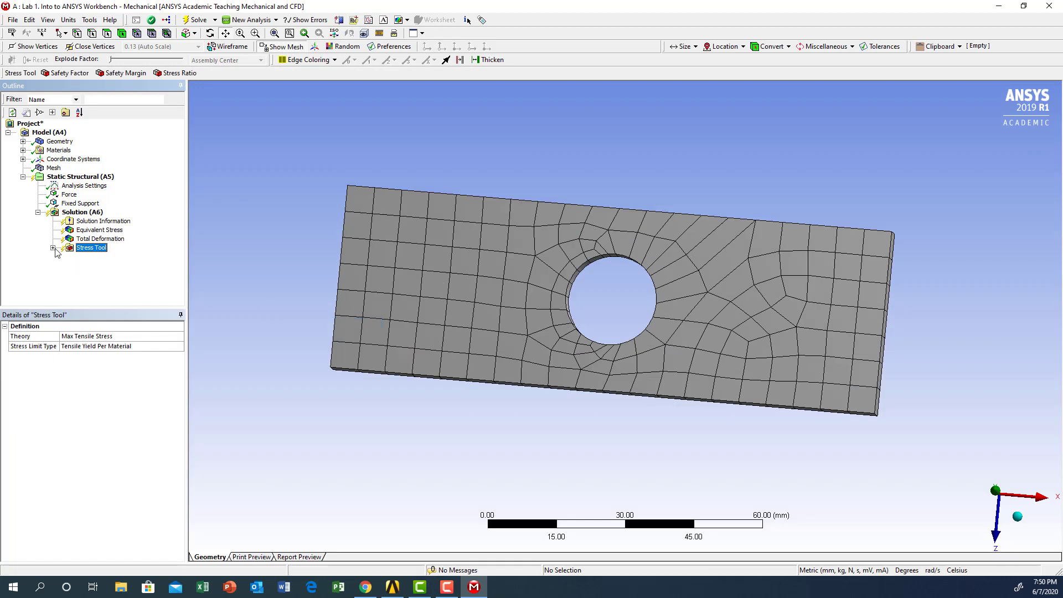
# Step: Expose Safety Factor under the Stress Tool, then solve the static structural analysis
pyautogui.click(52, 248)
pyautogui.click(195, 20)
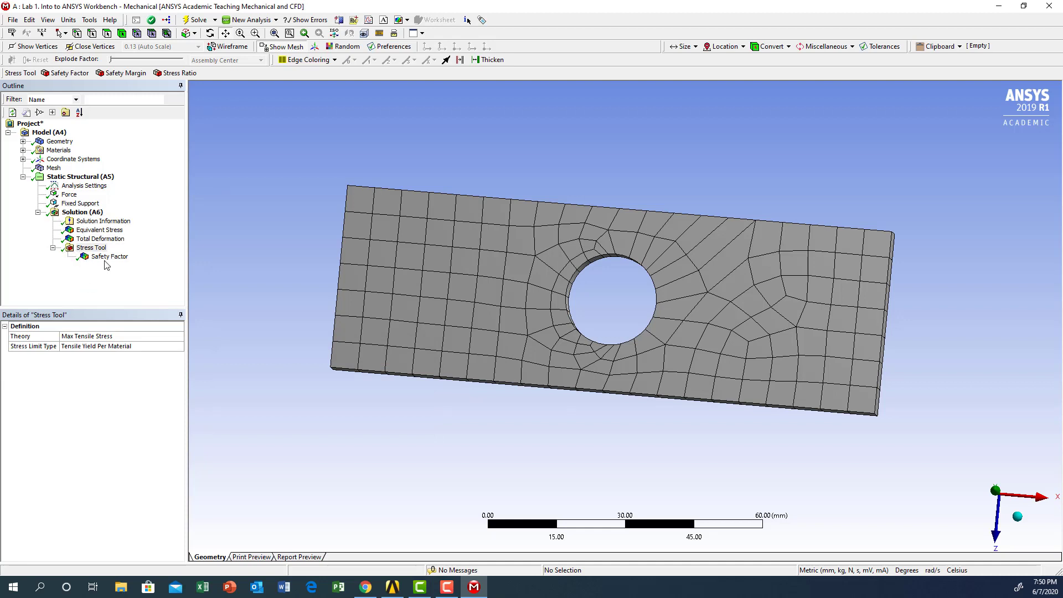
# Step: Show Equivalent Stress with Max (184.15 MPa) and Min labels, then Total Deformation (0.031598 mm)
pyautogui.click(92, 231)
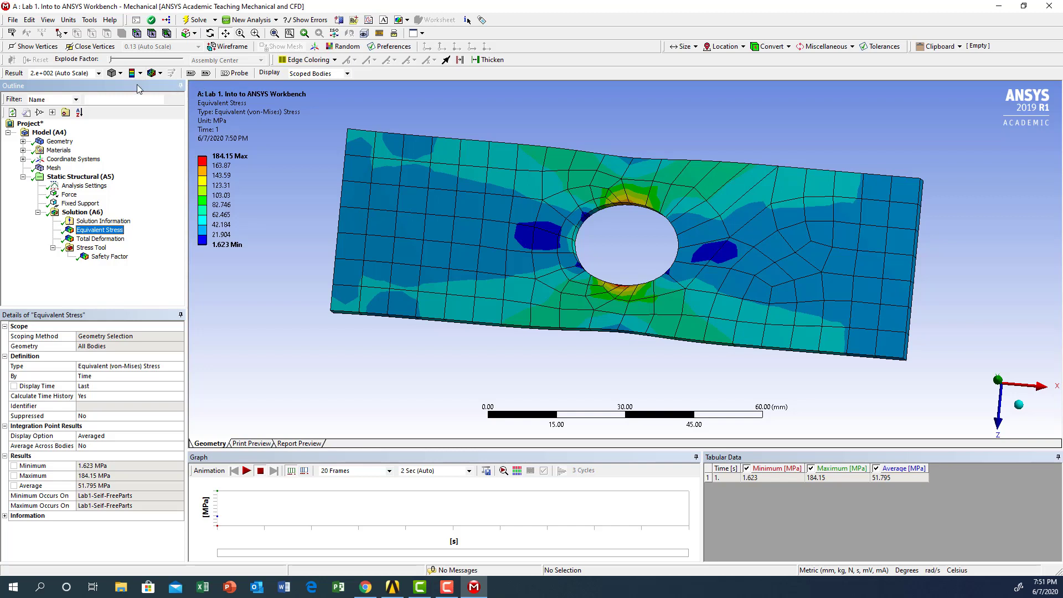
pyautogui.click(191, 74)
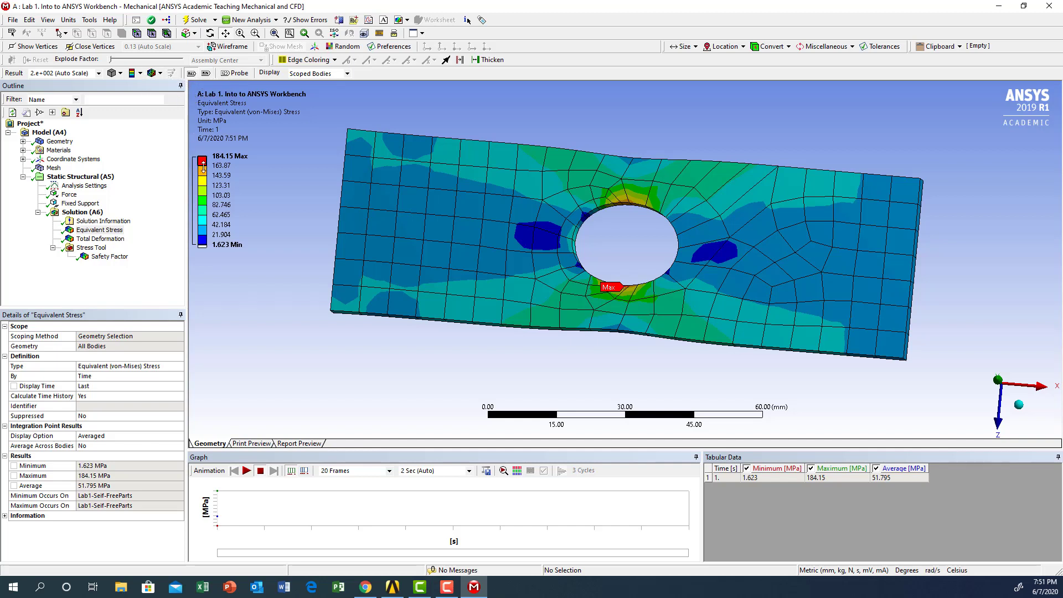
pyautogui.click(207, 75)
pyautogui.click(98, 237)
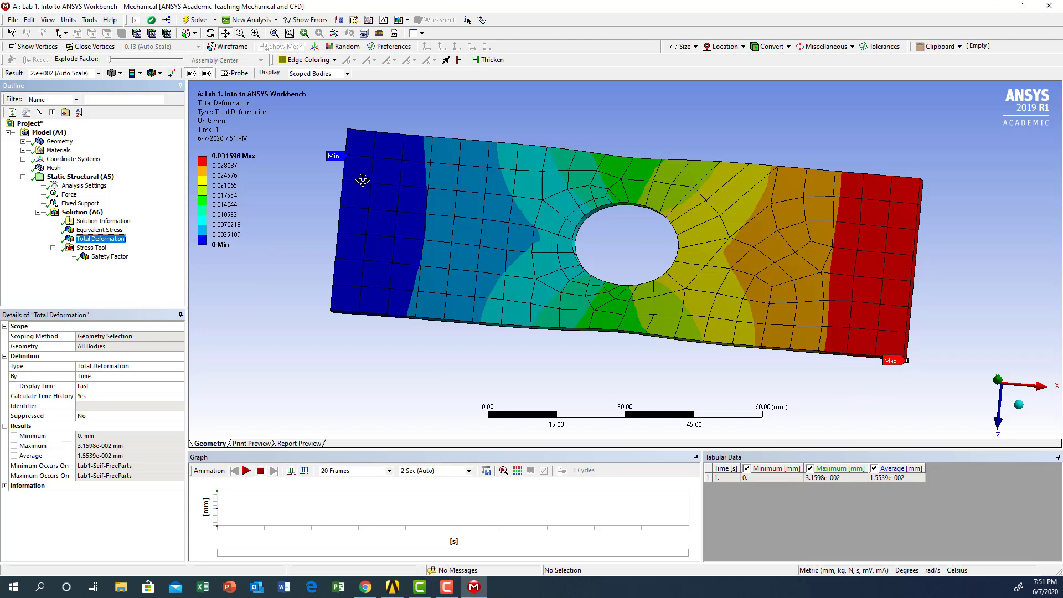
# Step: Display the Safety Factor contour (1.3568 minimum) and try editing the legend's minimum value
pyautogui.moveTo(244, 169)
pyautogui.click(105, 257)
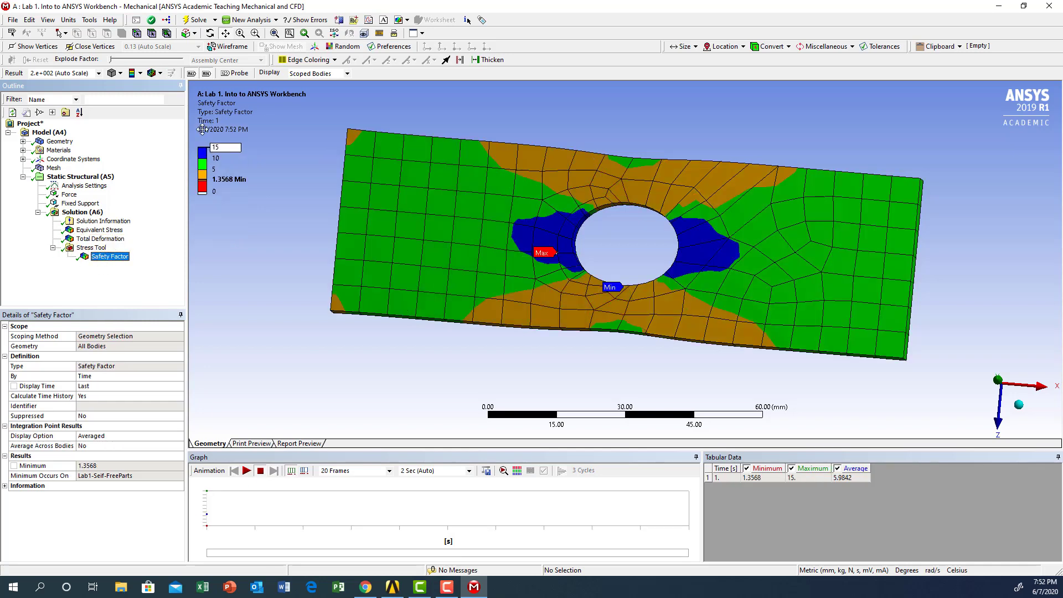
pyautogui.click(227, 191)
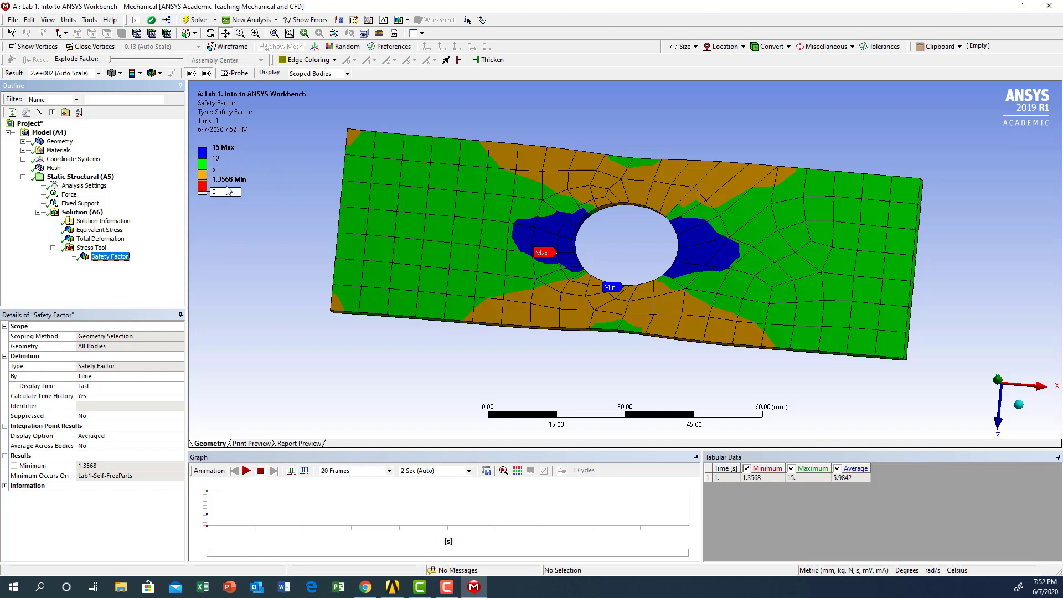
pyautogui.click(238, 197)
pyautogui.click(226, 182)
pyautogui.click(221, 182)
# Step: Review Equivalent Stress, Total Deformation and Safety Factor, ending on Equivalent Stress (184.15 MPa peak)
pyautogui.click(92, 231)
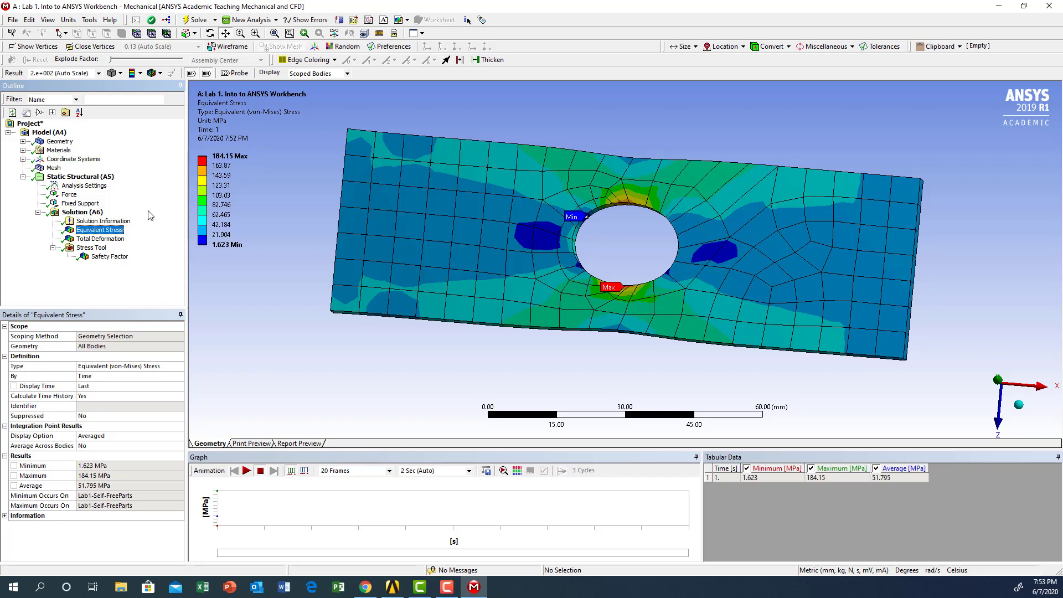
pyautogui.click(99, 239)
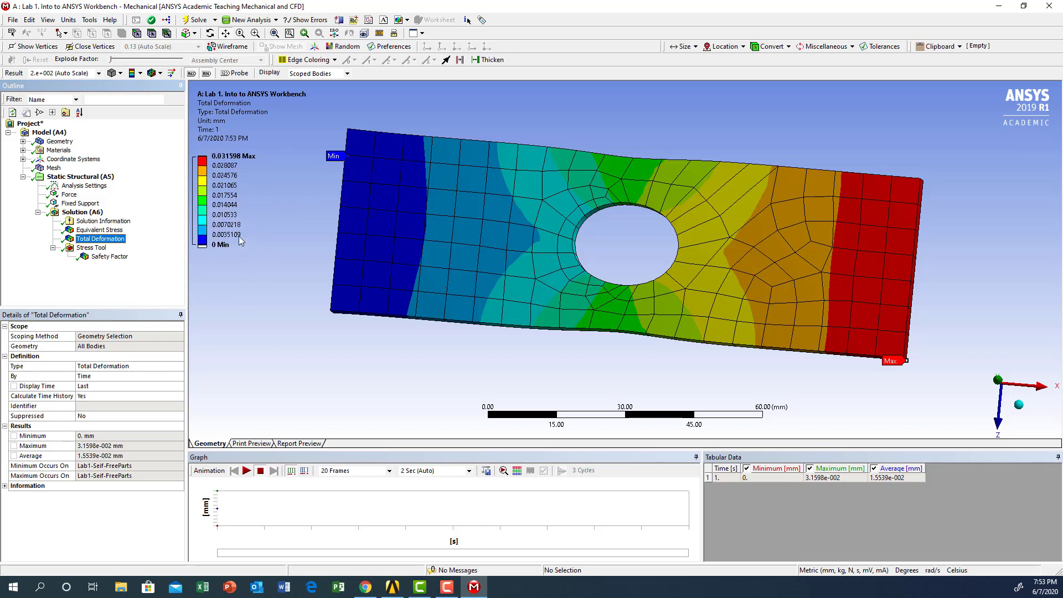
pyautogui.click(100, 256)
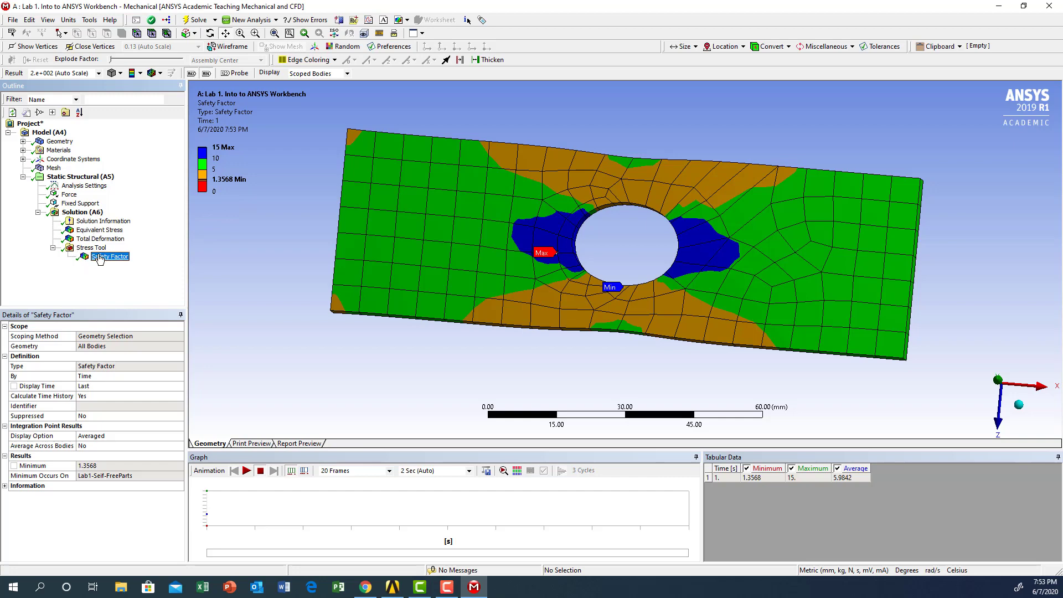
pyautogui.click(91, 230)
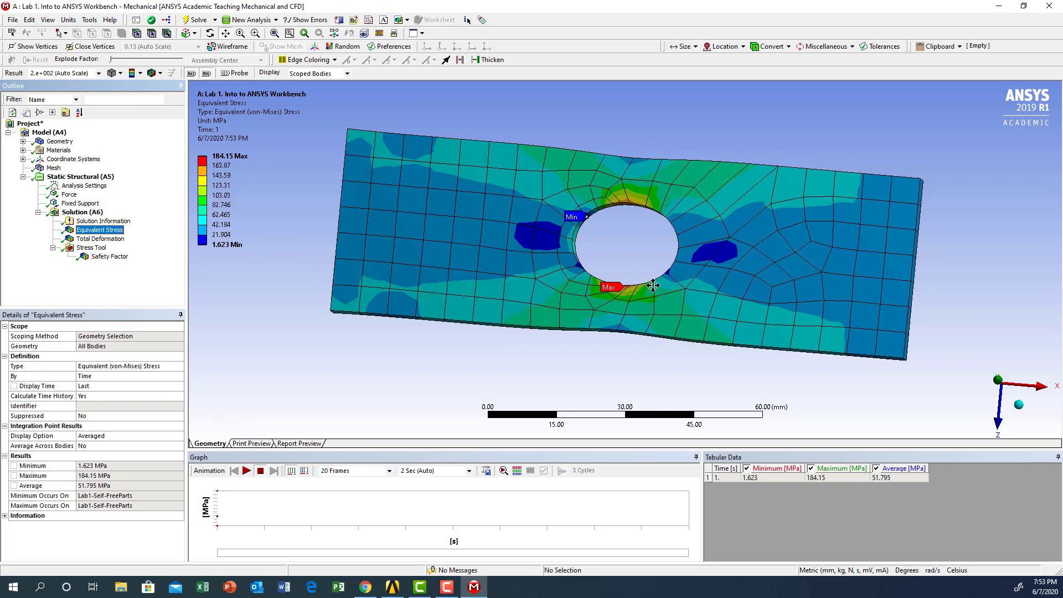
# Step: Play the Equivalent Stress animation and set its duration to 10 Sec
pyautogui.click(247, 471)
pyautogui.click(247, 471)
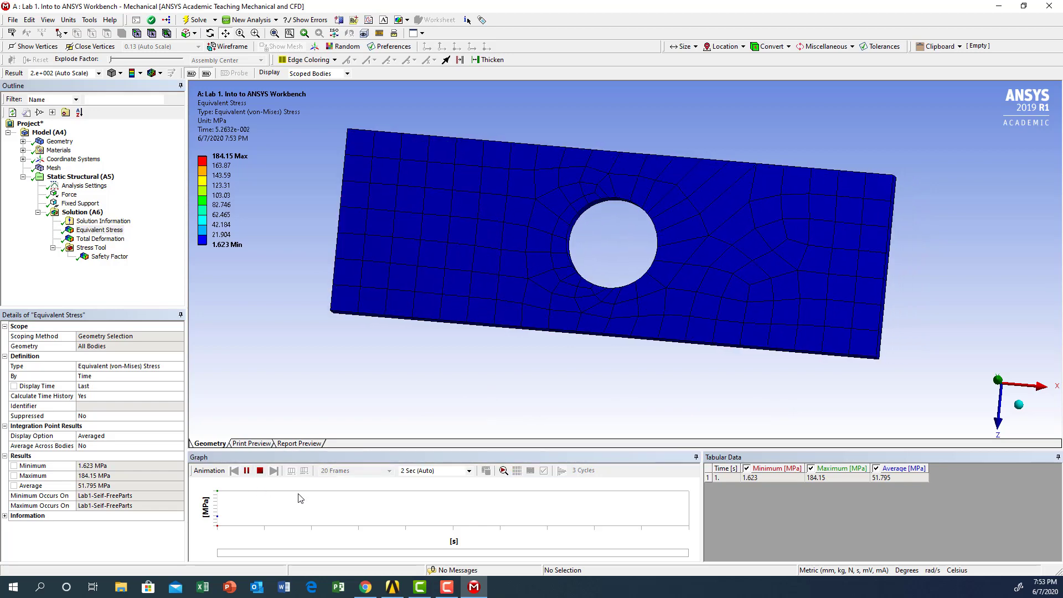
pyautogui.click(469, 470)
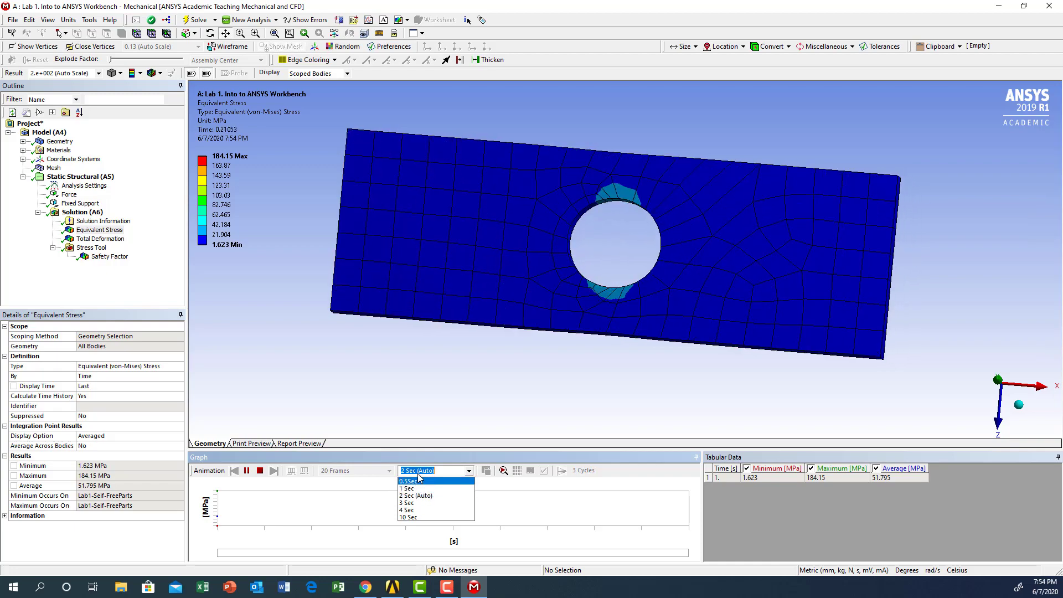
pyautogui.click(405, 510)
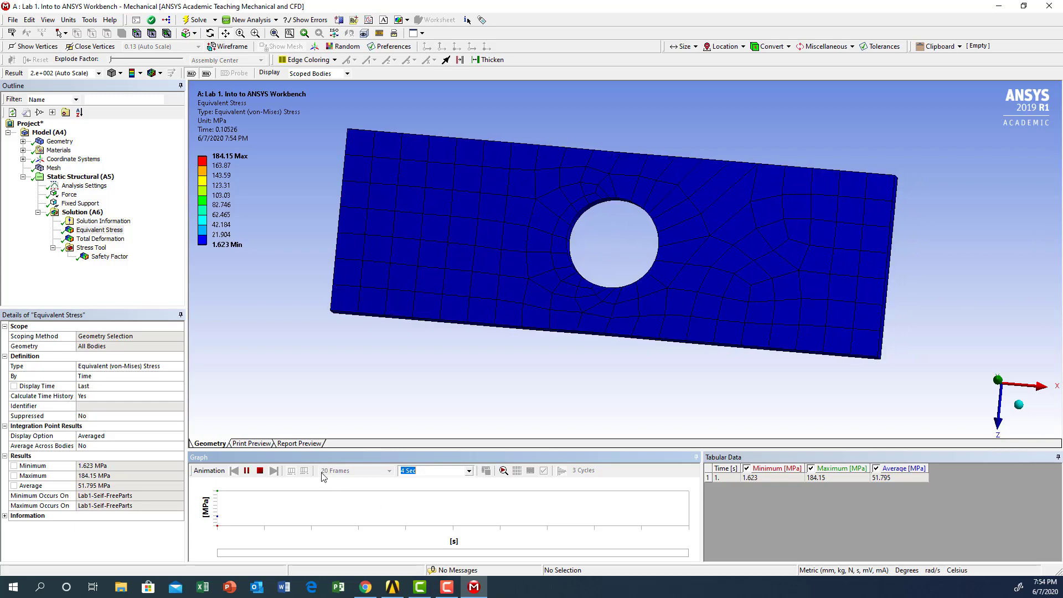
pyautogui.click(469, 470)
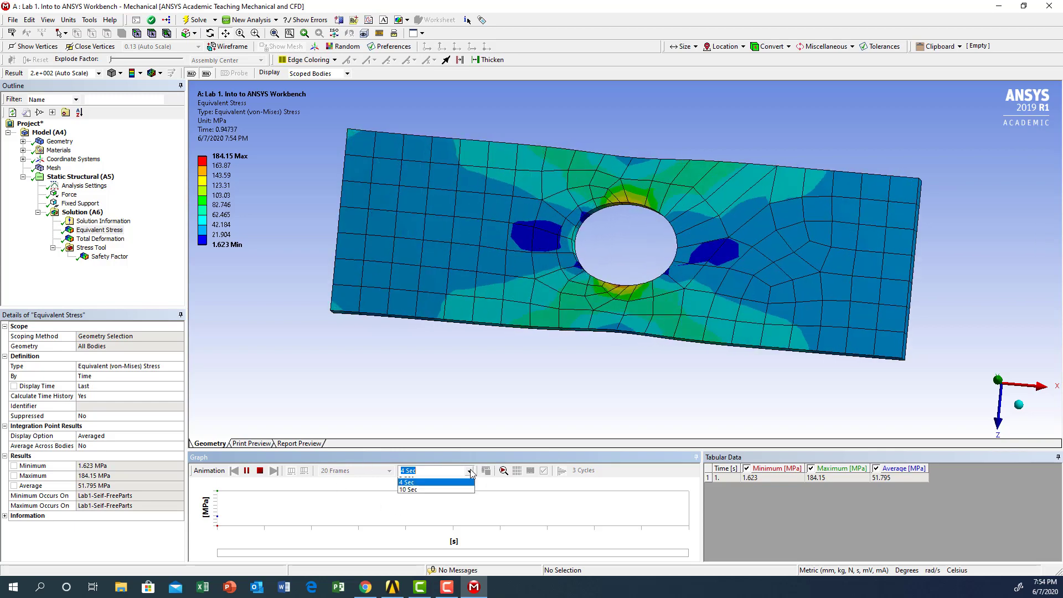
pyautogui.click(406, 517)
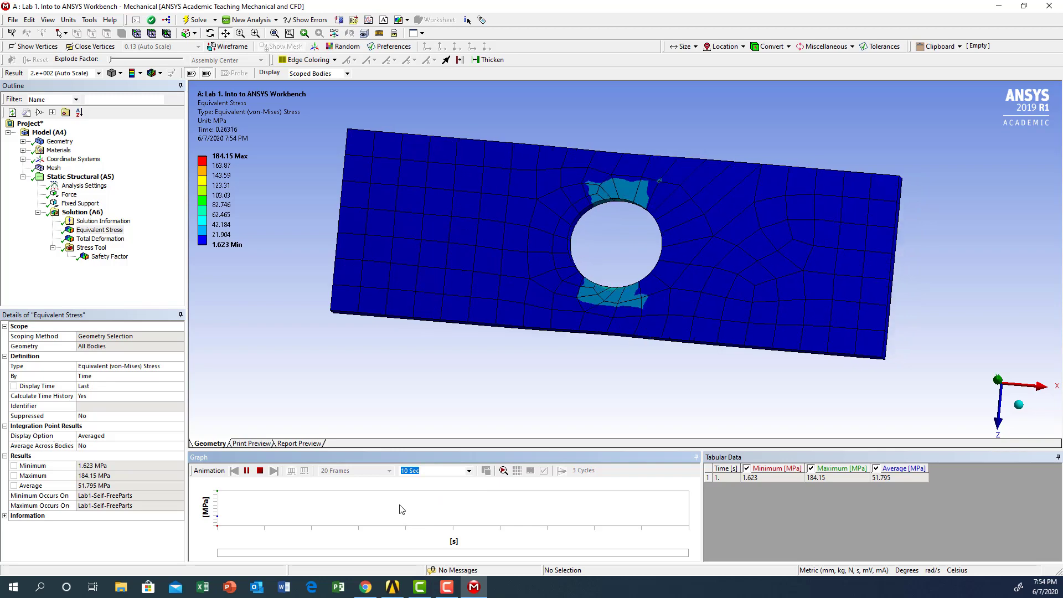